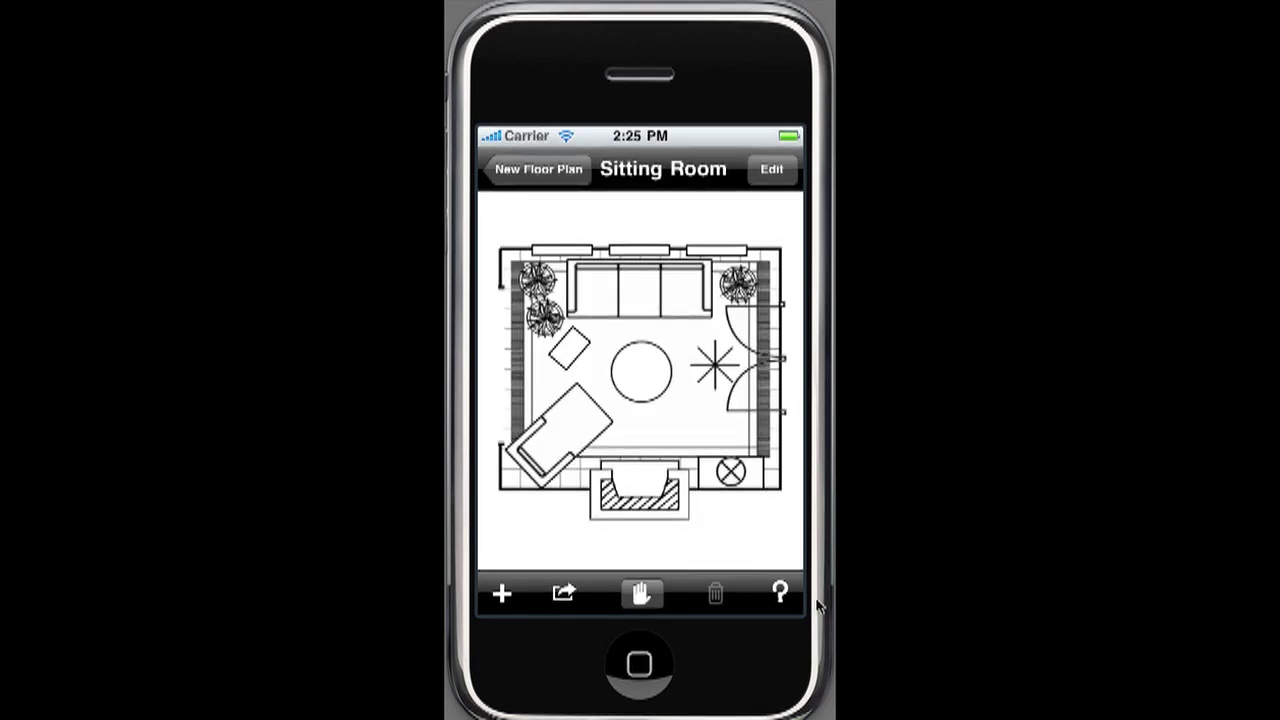
Browse the item catalogue, viewing the Appliances category and then the full All list
left_click(503, 594)
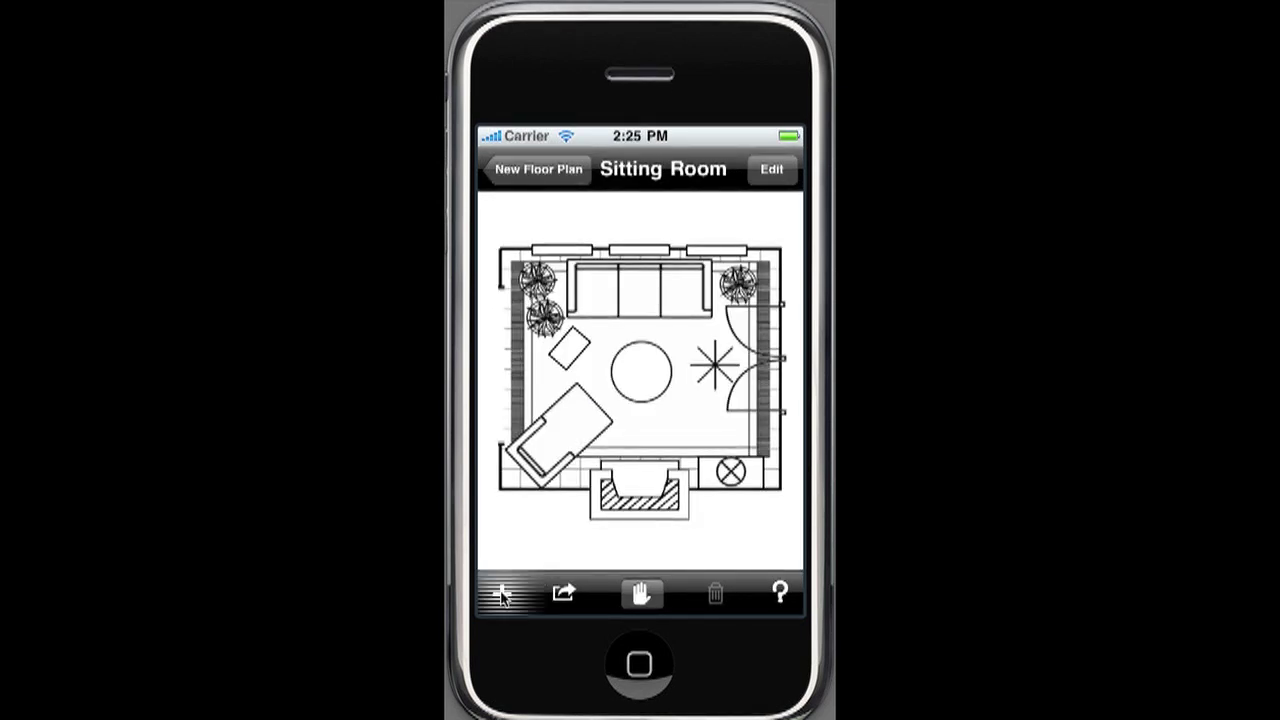
left_click(762, 592)
left_click(578, 348)
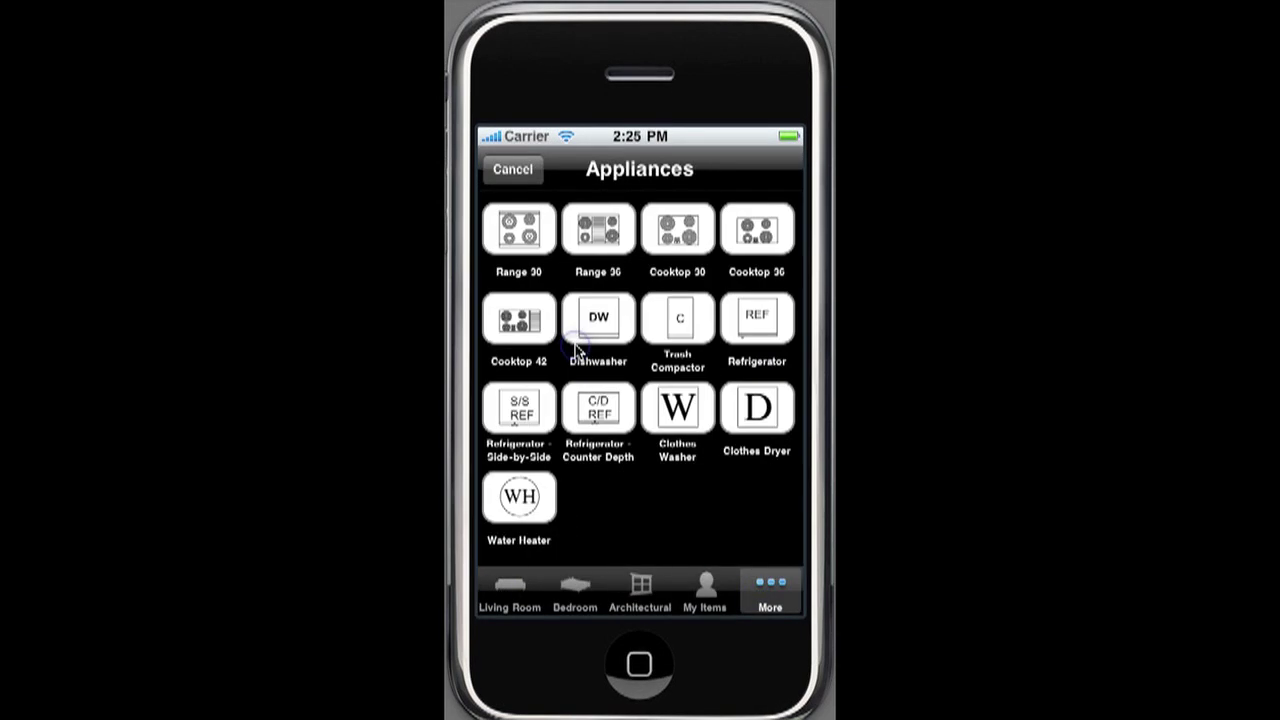
left_click(766, 590)
left_click(610, 437)
left_click_drag(756, 459, 708, 457)
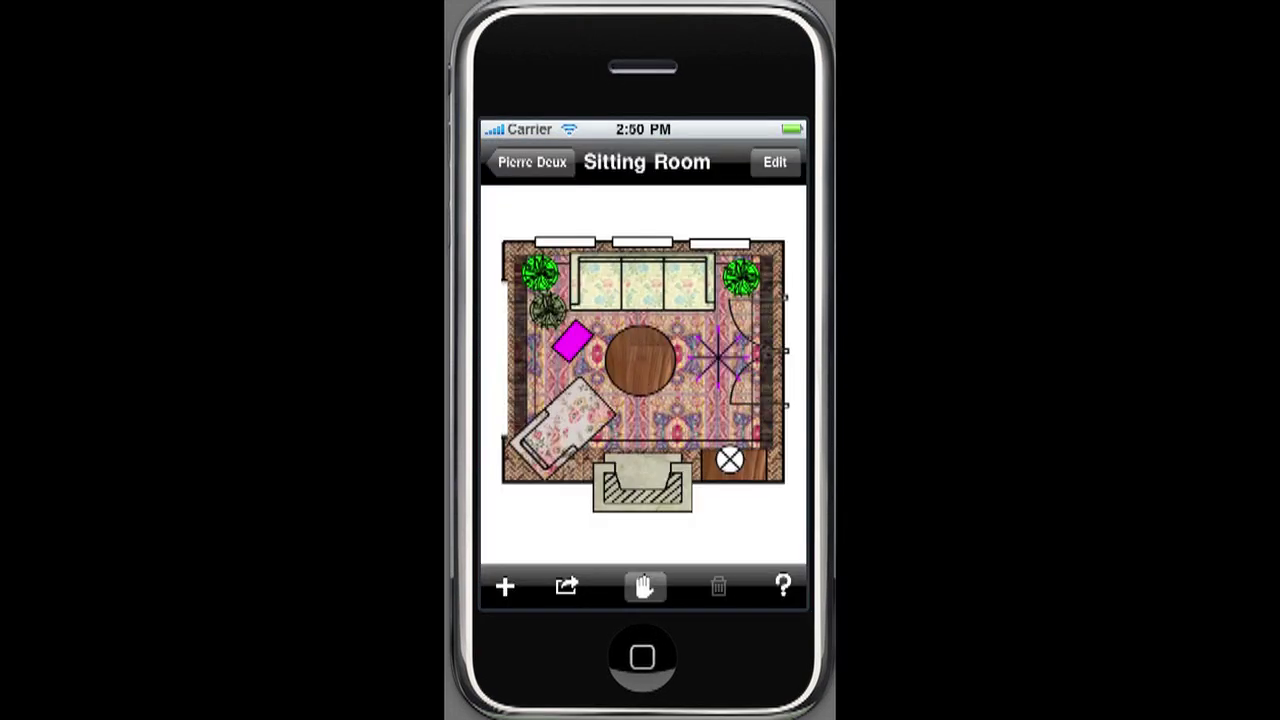
View the chaise's colour choices, switching between Wheel and Presets
left_click(580, 428)
left_click(580, 360)
left_click(650, 162)
left_click(606, 162)
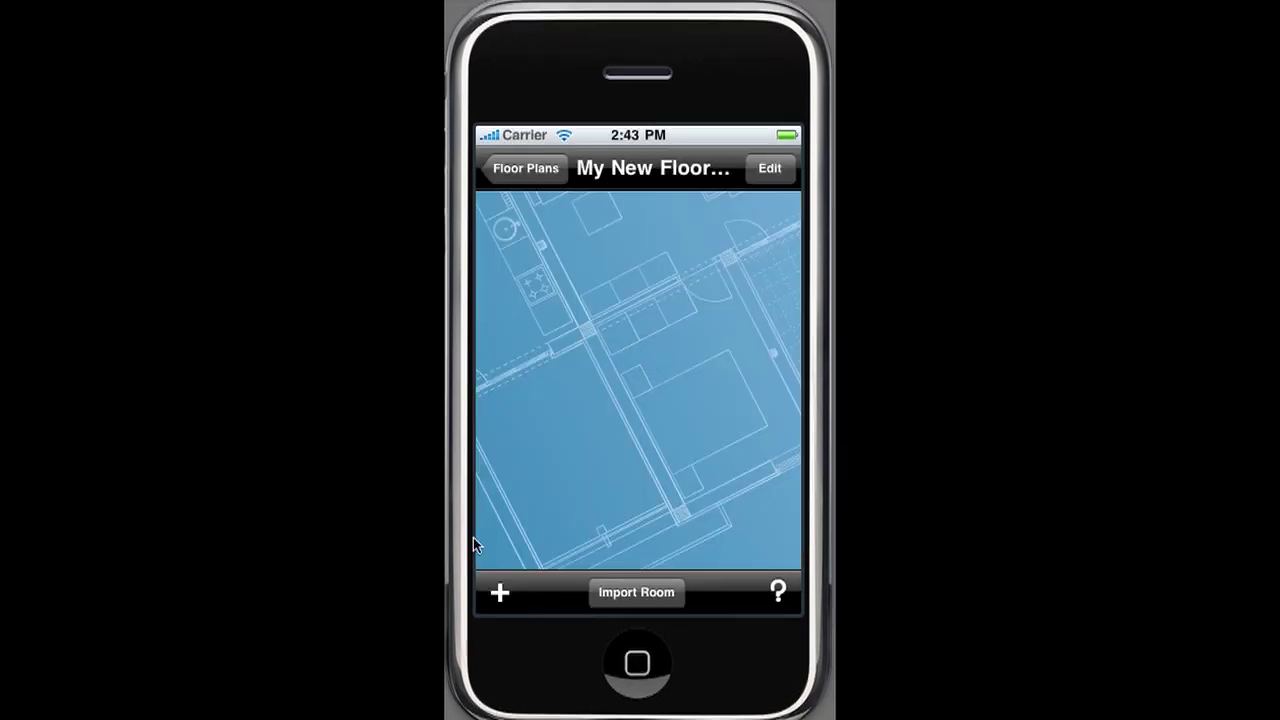
Add a new room and rename it 'Pierre'
left_click(497, 597)
left_click(637, 257)
left_click(764, 250)
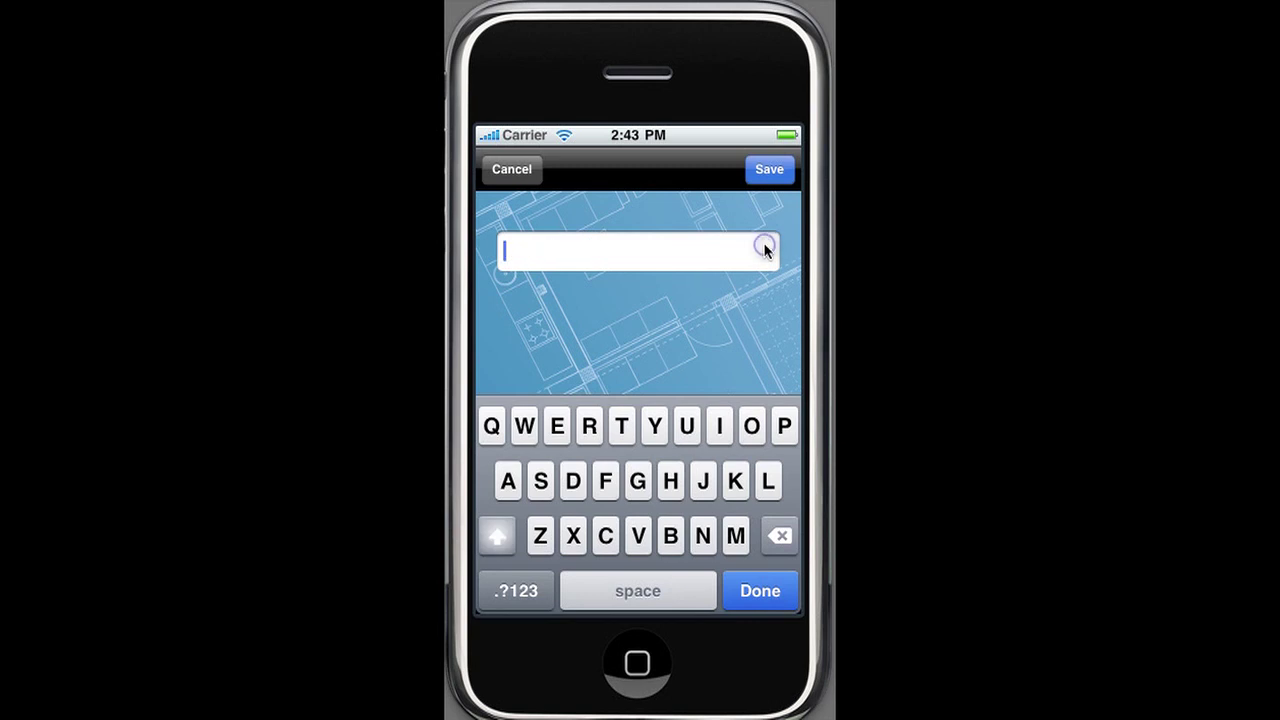
type("Pierre")
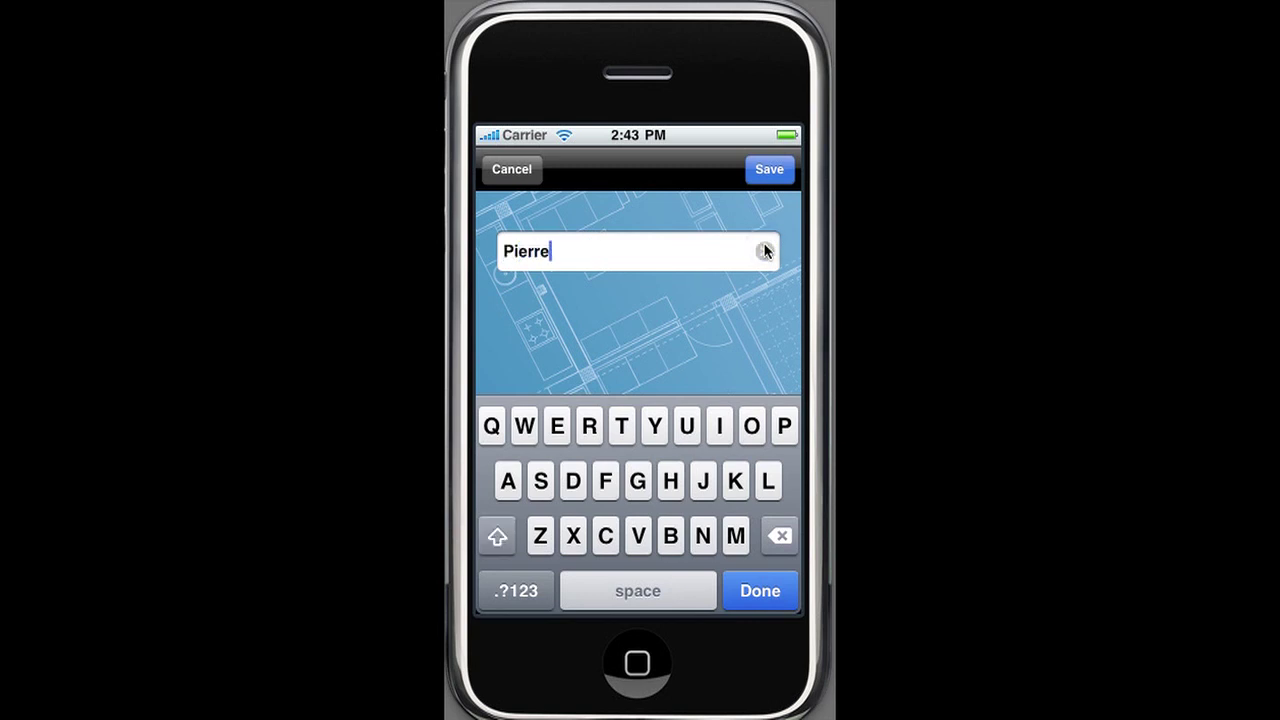
left_click(767, 175)
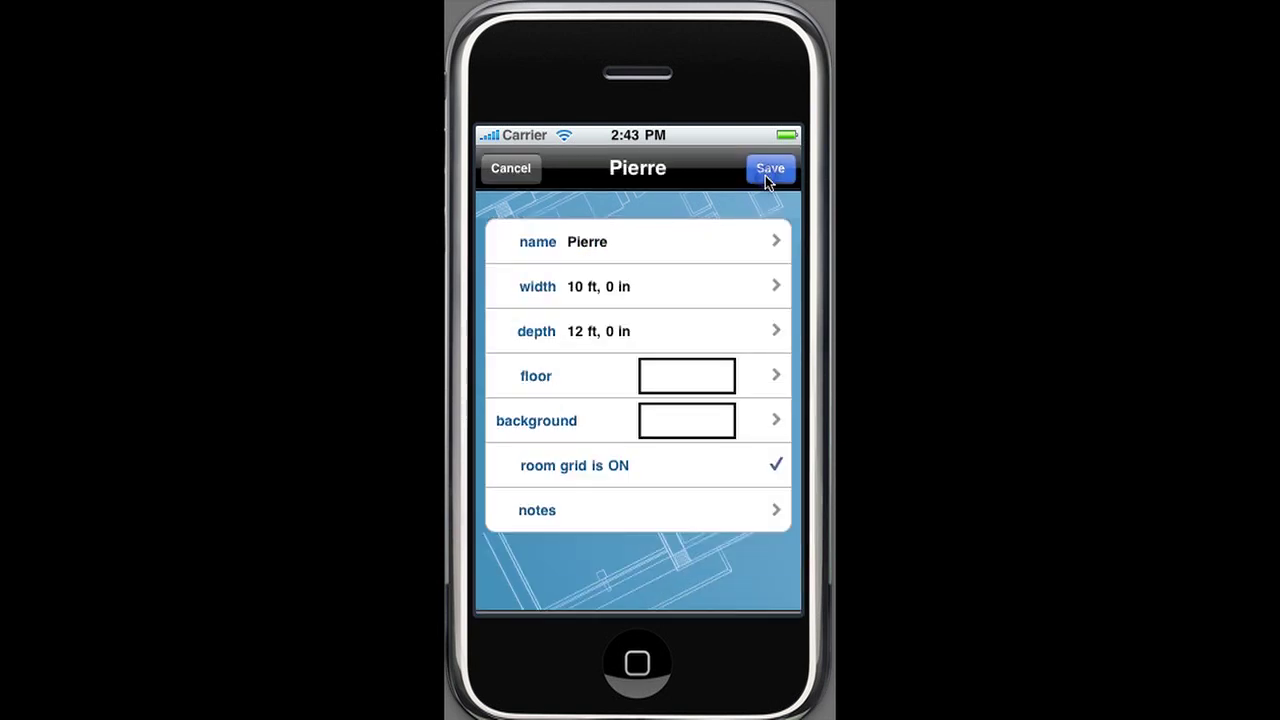
Set the Pierre room to 12 ft wide by 14 ft deep, save it, and open it
left_click(671, 288)
left_click(580, 349)
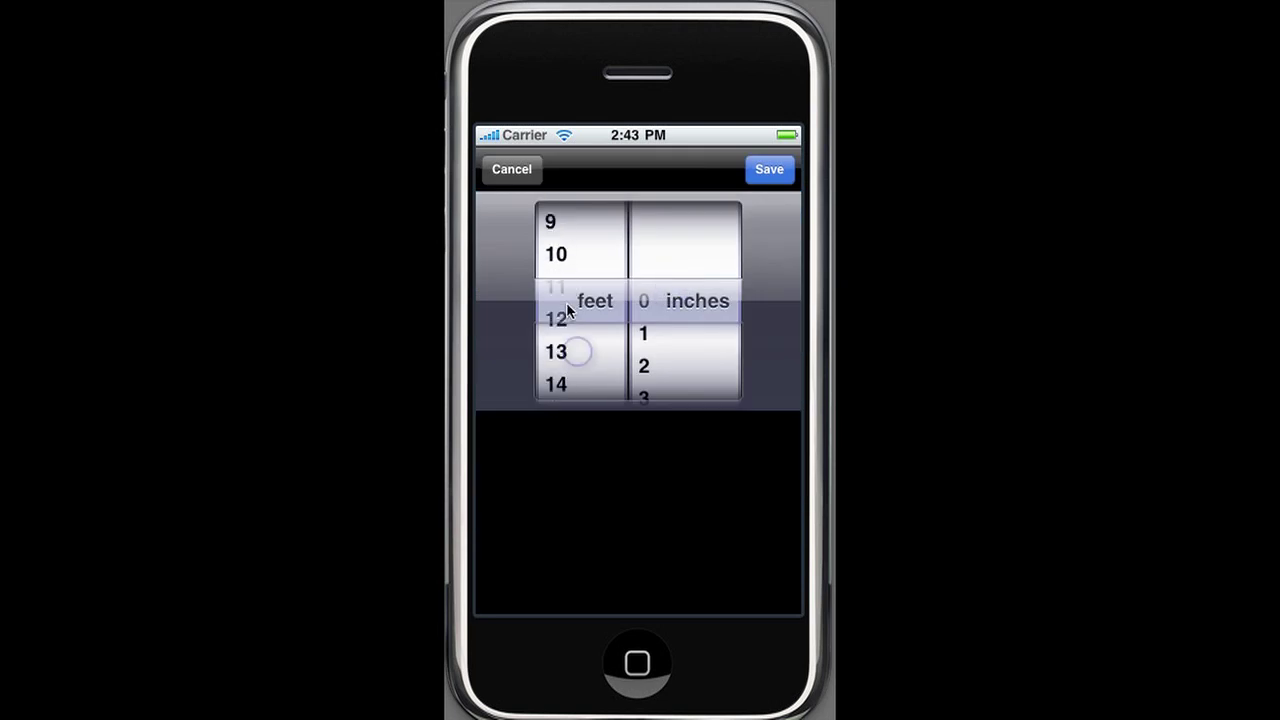
left_click(769, 169)
left_click(580, 330)
left_click(582, 366)
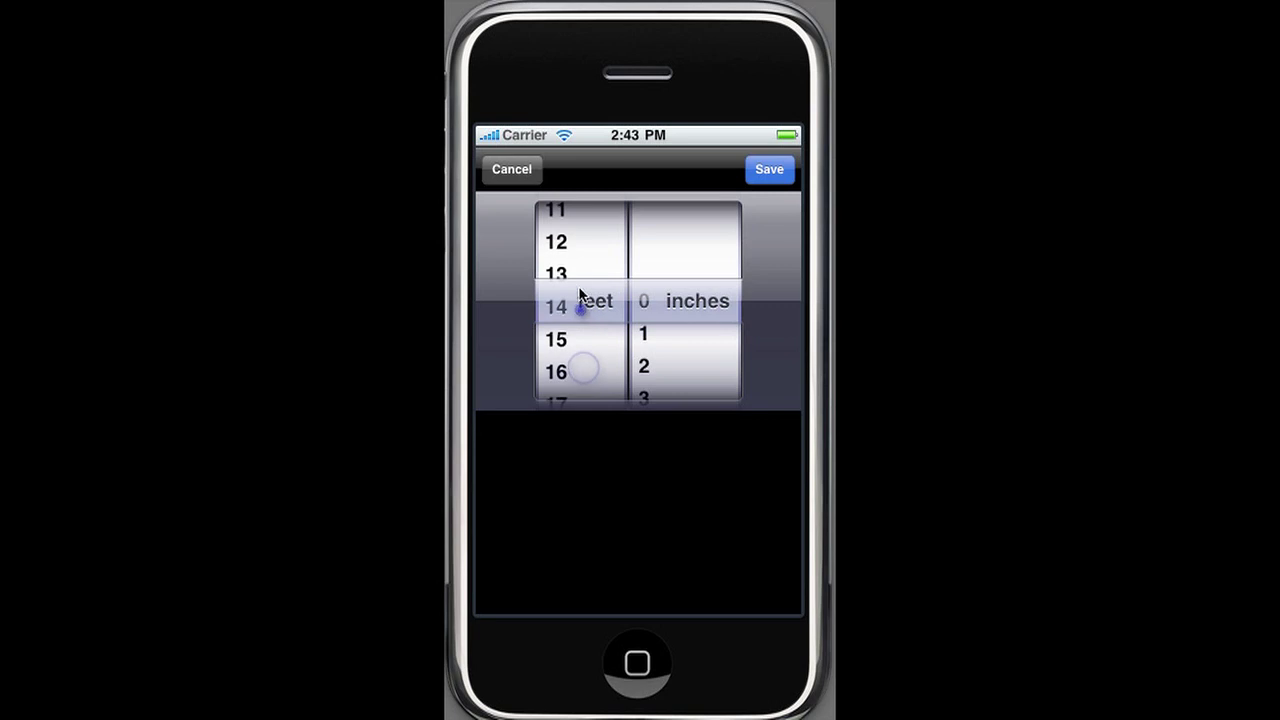
left_click(766, 166)
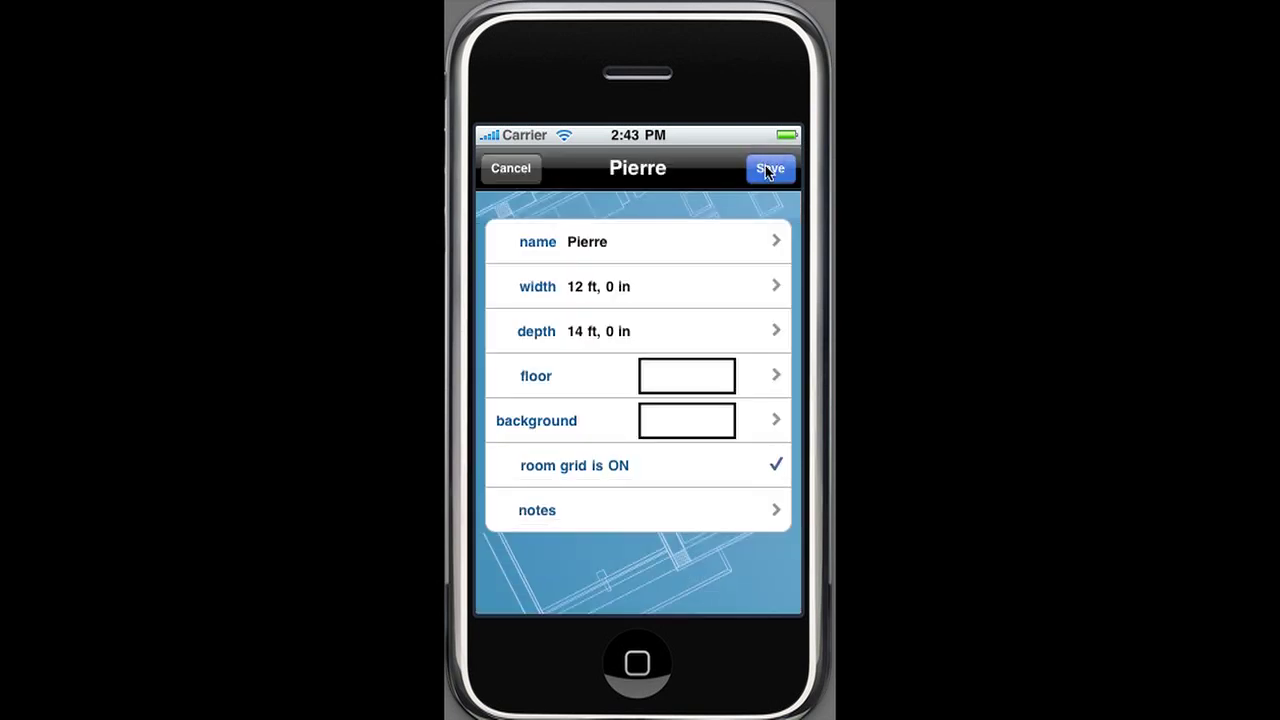
left_click(765, 166)
left_click(600, 220)
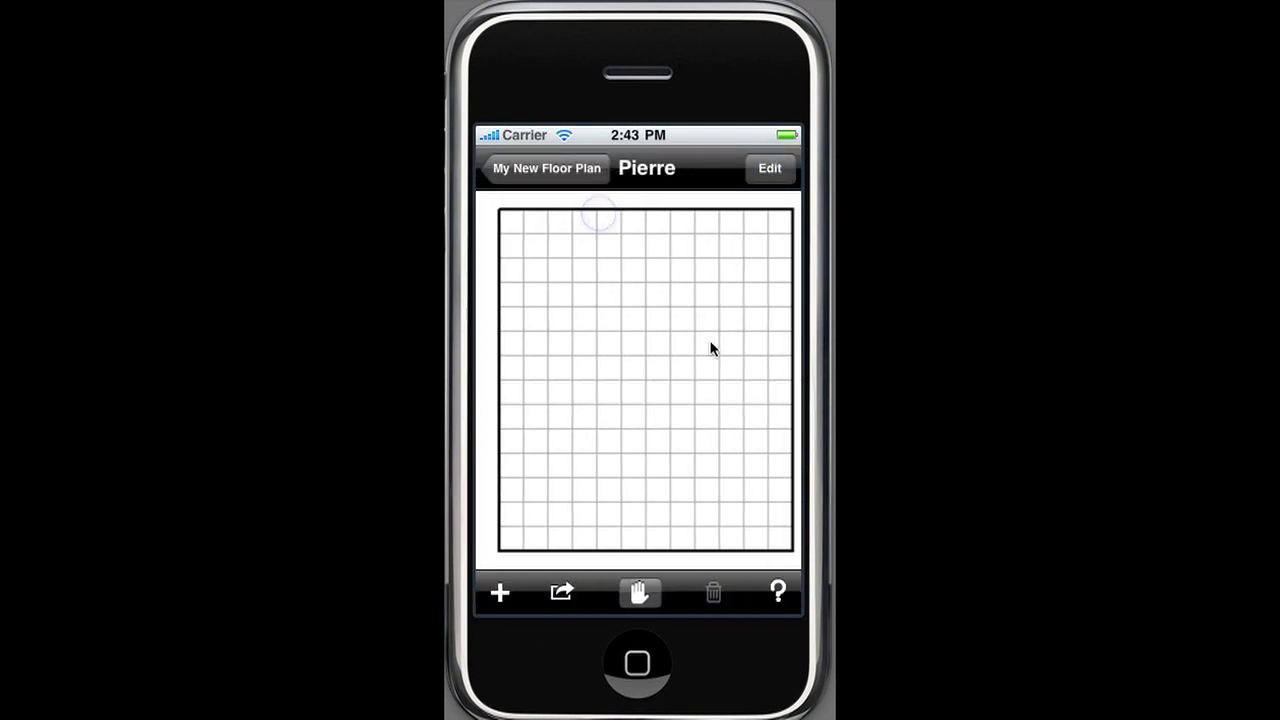
Change the Pierre room's outline to an octagon
left_click(765, 170)
left_click(519, 592)
left_click(634, 292)
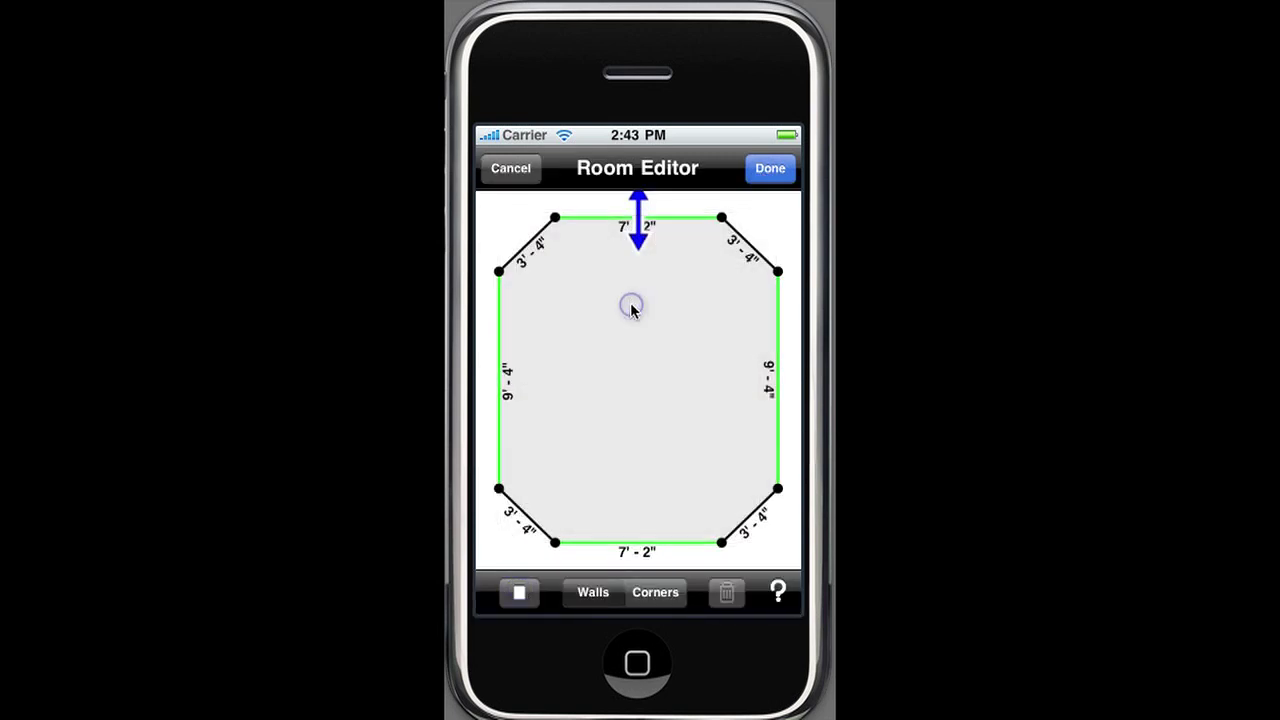
Adjust the top wall and add a notched corner midway along the right wall
mouse_move(634, 224)
left_mouse_down()
mouse_move(634, 268)
mouse_move(636, 224)
left_mouse_up()
left_click(668, 604)
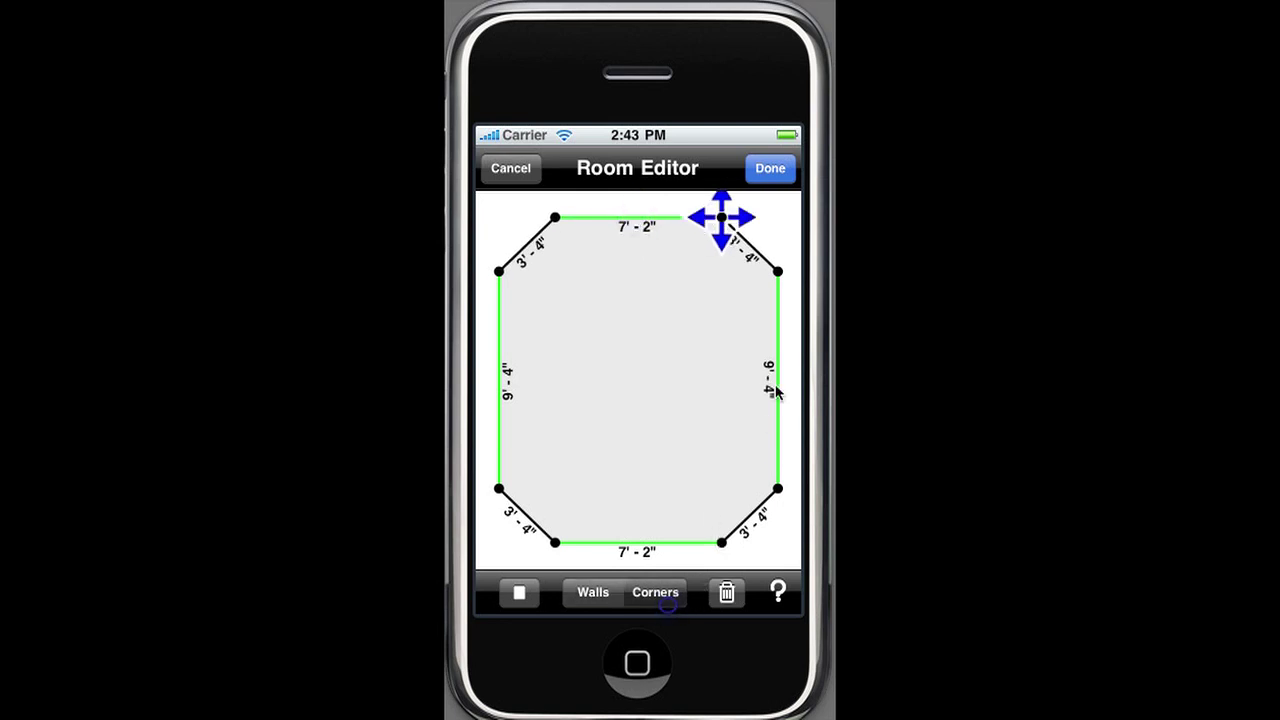
left_click(778, 380)
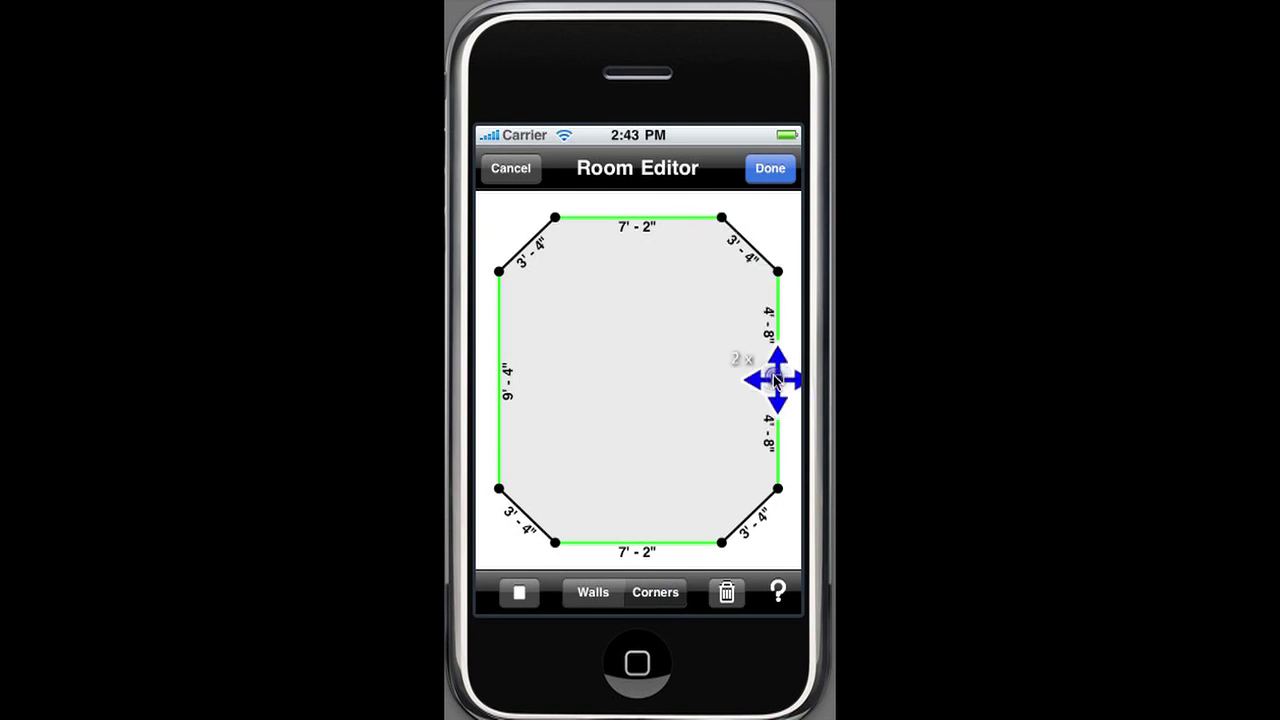
mouse_move(778, 380)
left_mouse_down()
mouse_move(543, 371)
mouse_move(648, 400)
mouse_move(774, 381)
left_mouse_up()
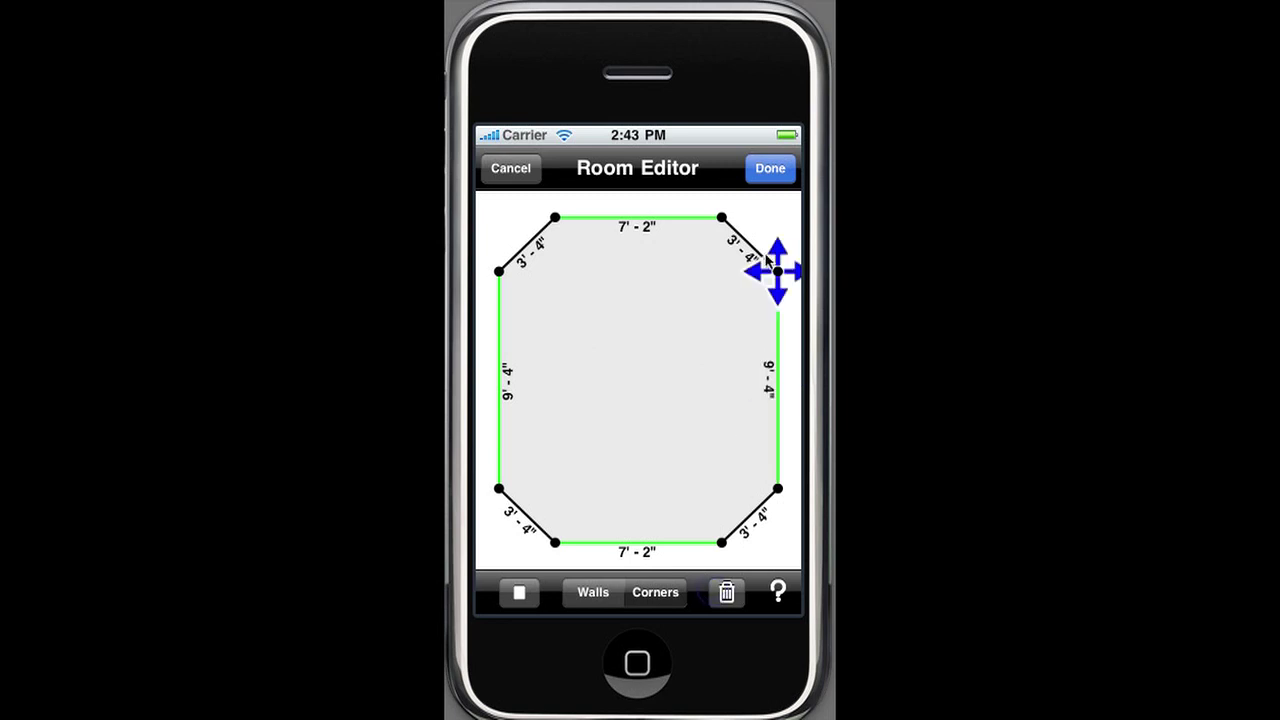
left_click(768, 170)
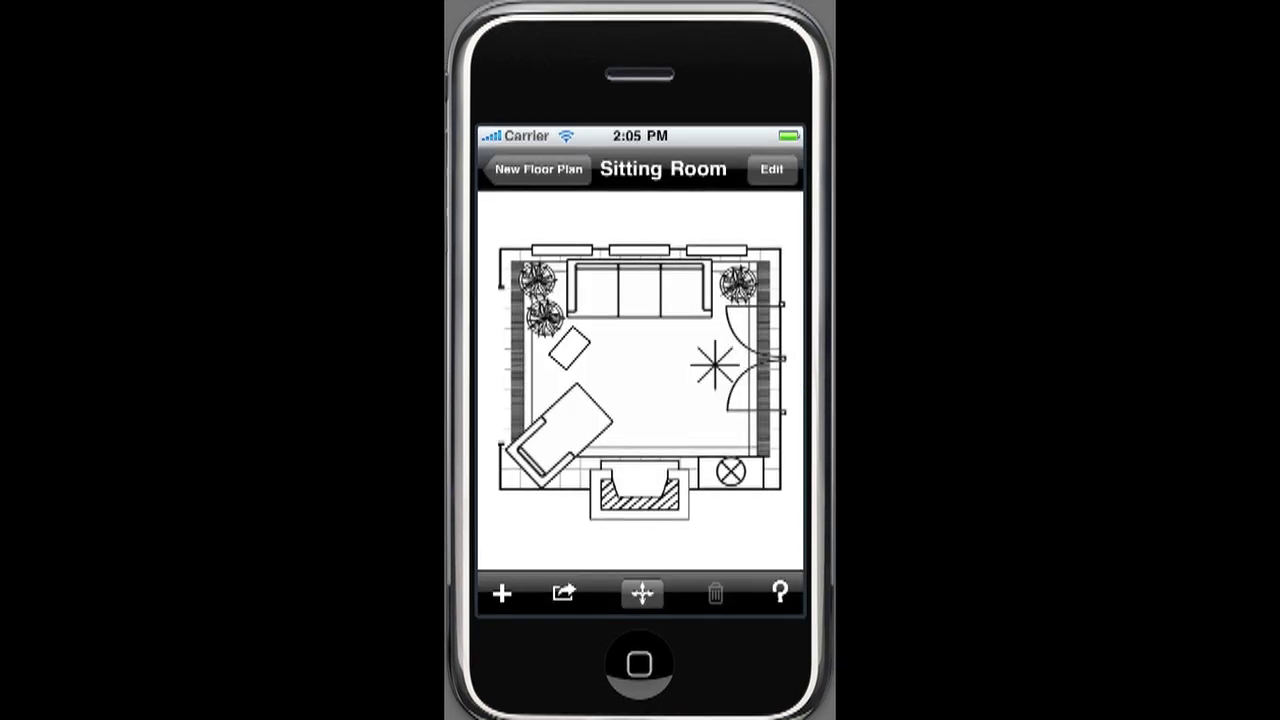
Measure from the fireplace to the sofa, about 7'-3", in the Sitting Room
left_click(642, 593)
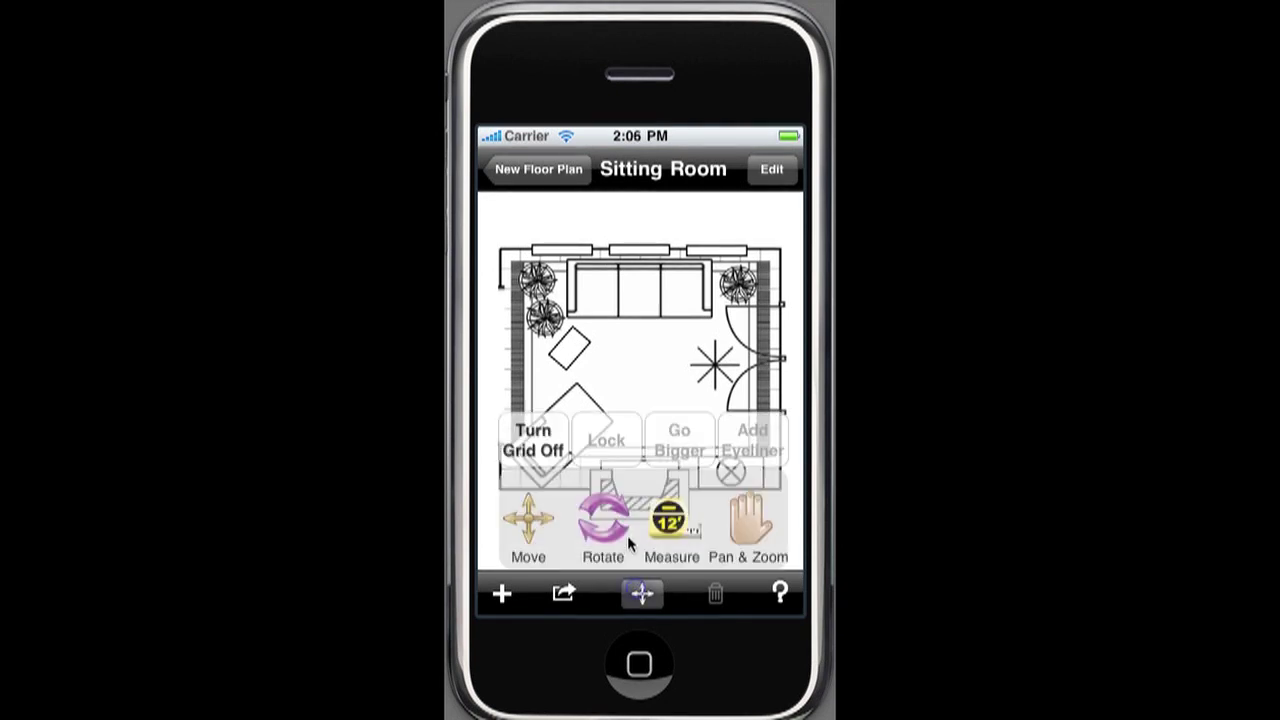
left_click(668, 522)
left_click_drag(636, 418, 637, 502)
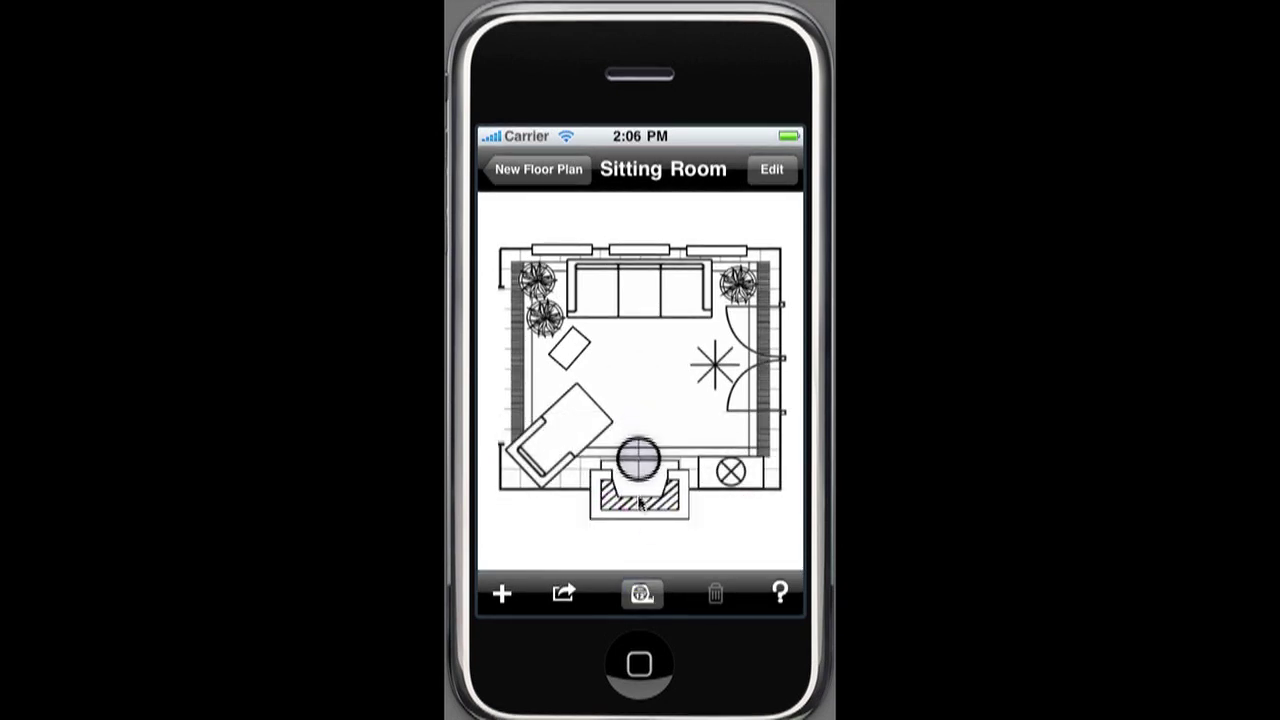
mouse_move(614, 371)
left_mouse_down()
mouse_move(640, 365)
mouse_move(655, 396)
mouse_move(703, 413)
mouse_move(724, 450)
mouse_move(638, 357)
left_mouse_up()
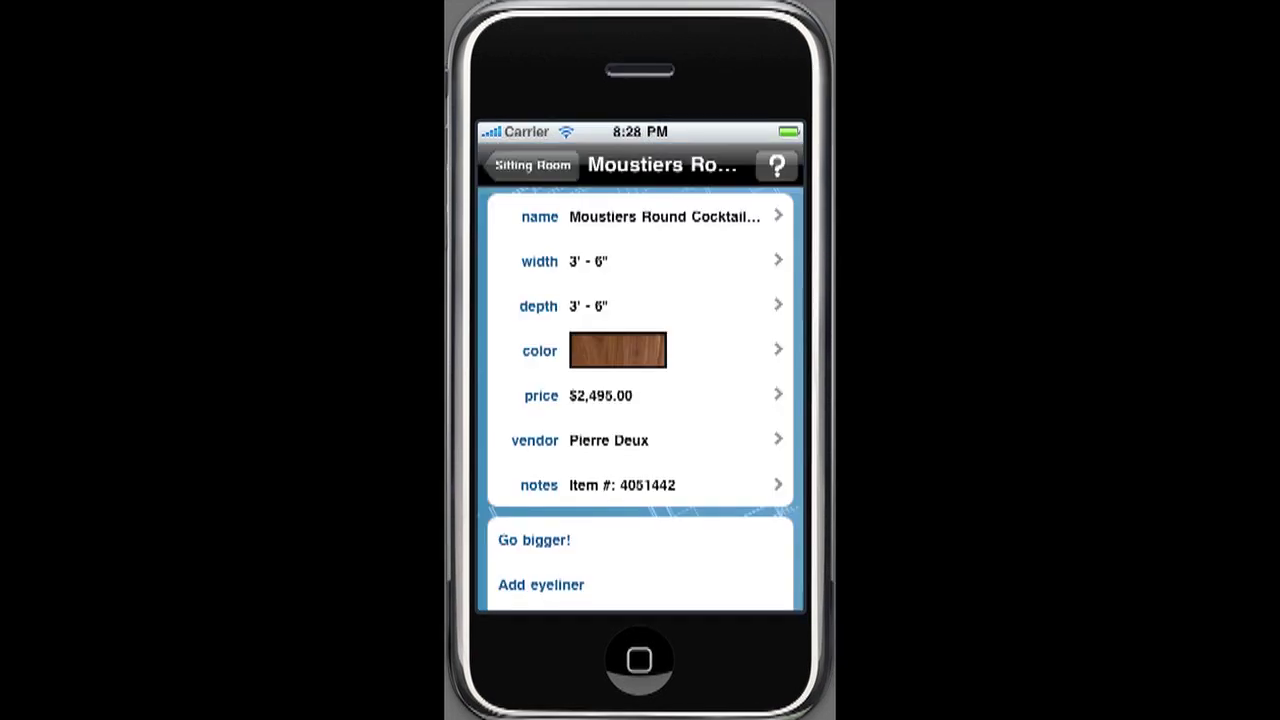
Include the Nathalie Sofa ($4,795.00, 7' - 4" by 3' - 0") in the shopping list
scroll(640, 400, "down", 5)
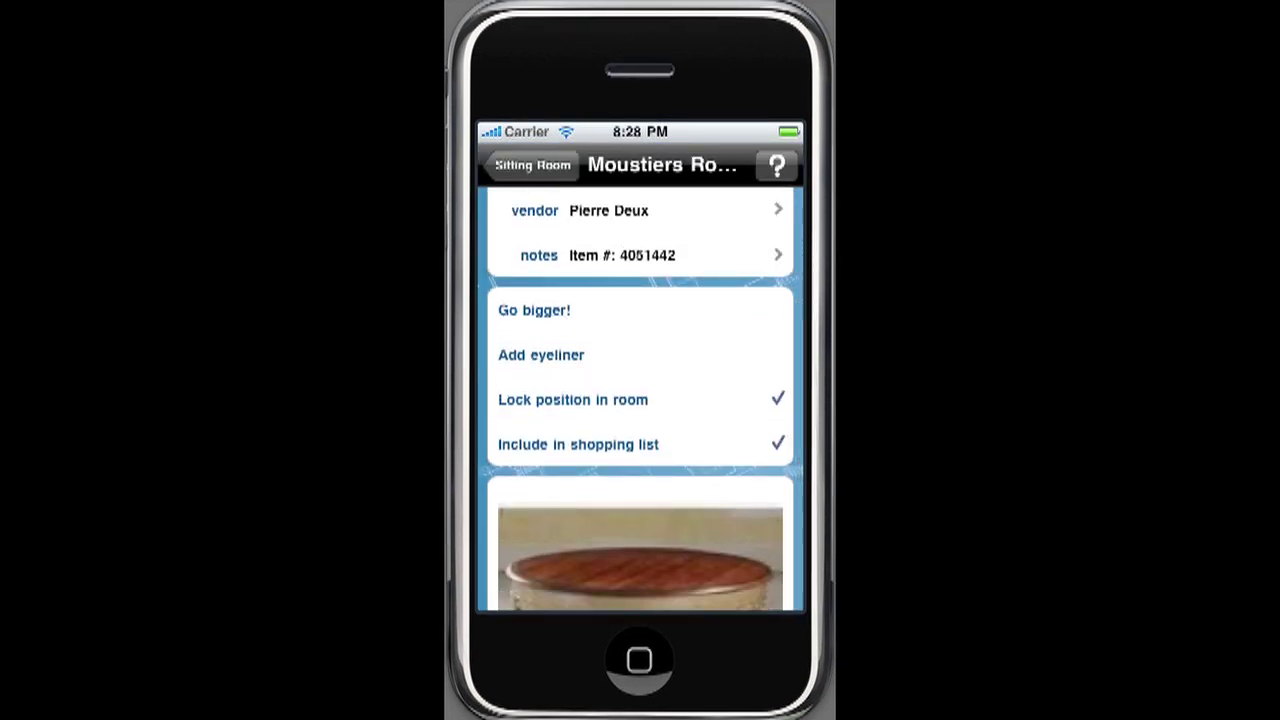
scroll(640, 400, "down", 5)
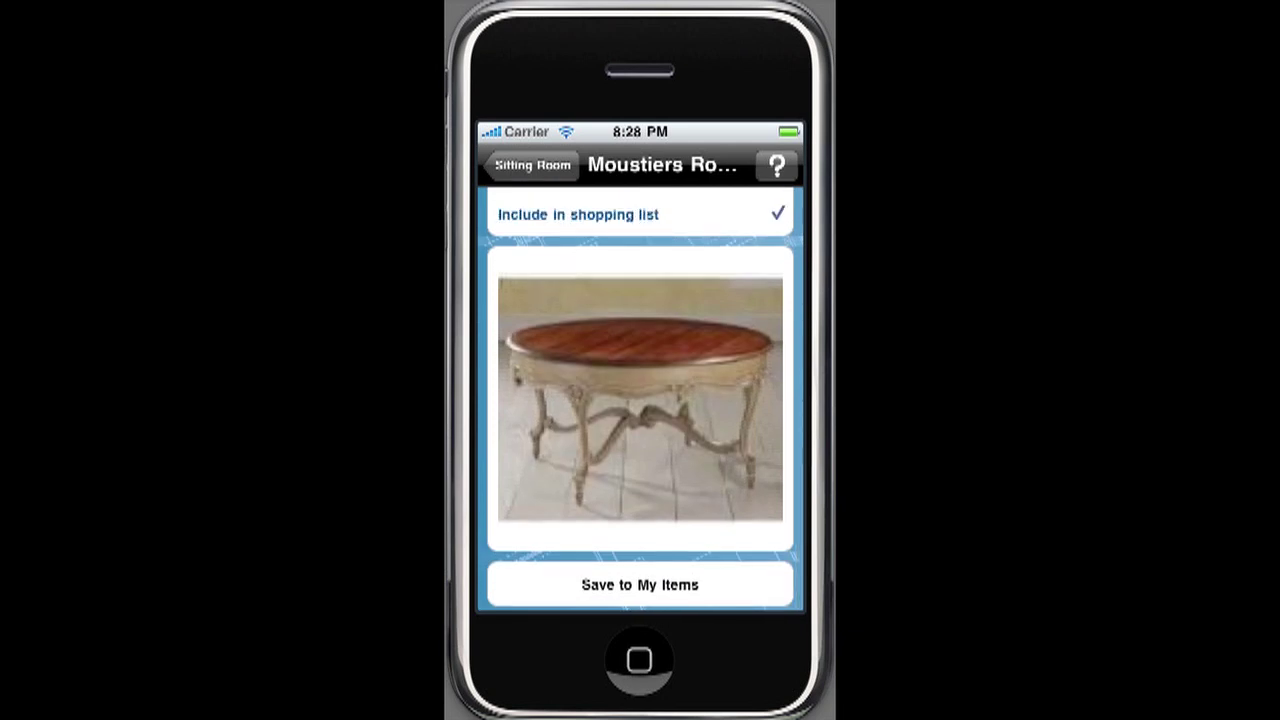
scroll(640, 400, "up", 10)
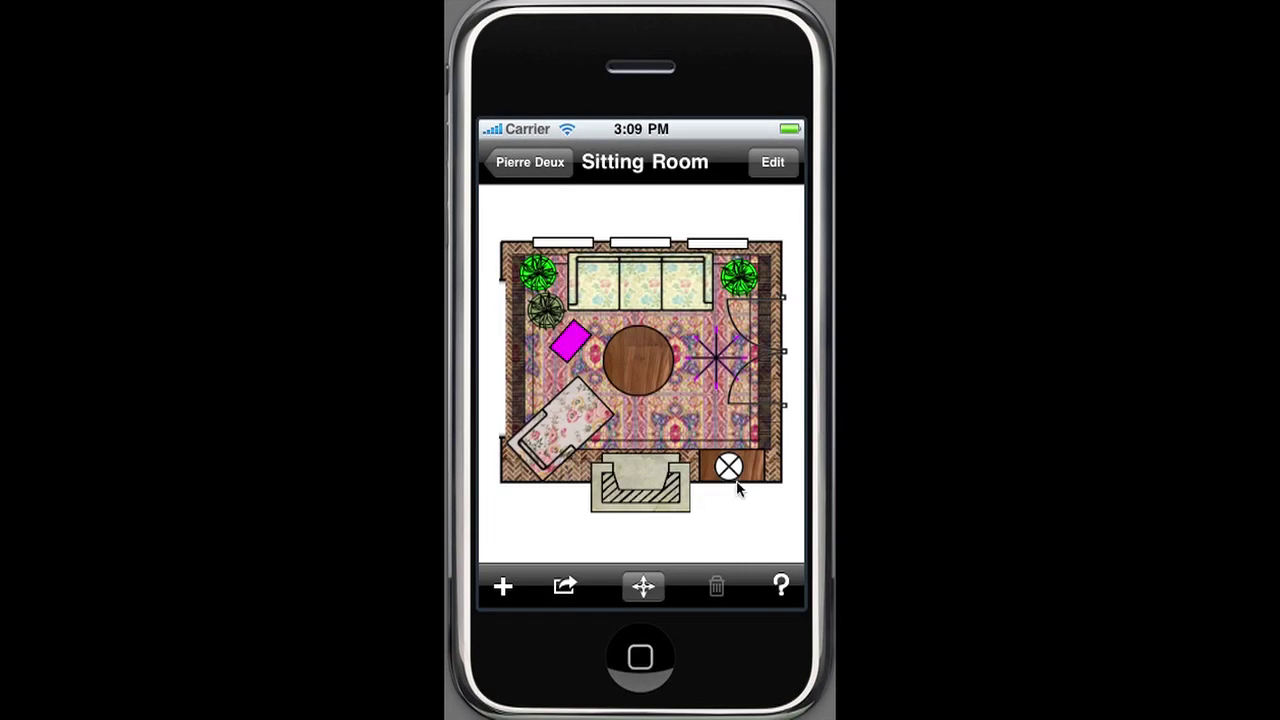
left_click(633, 289)
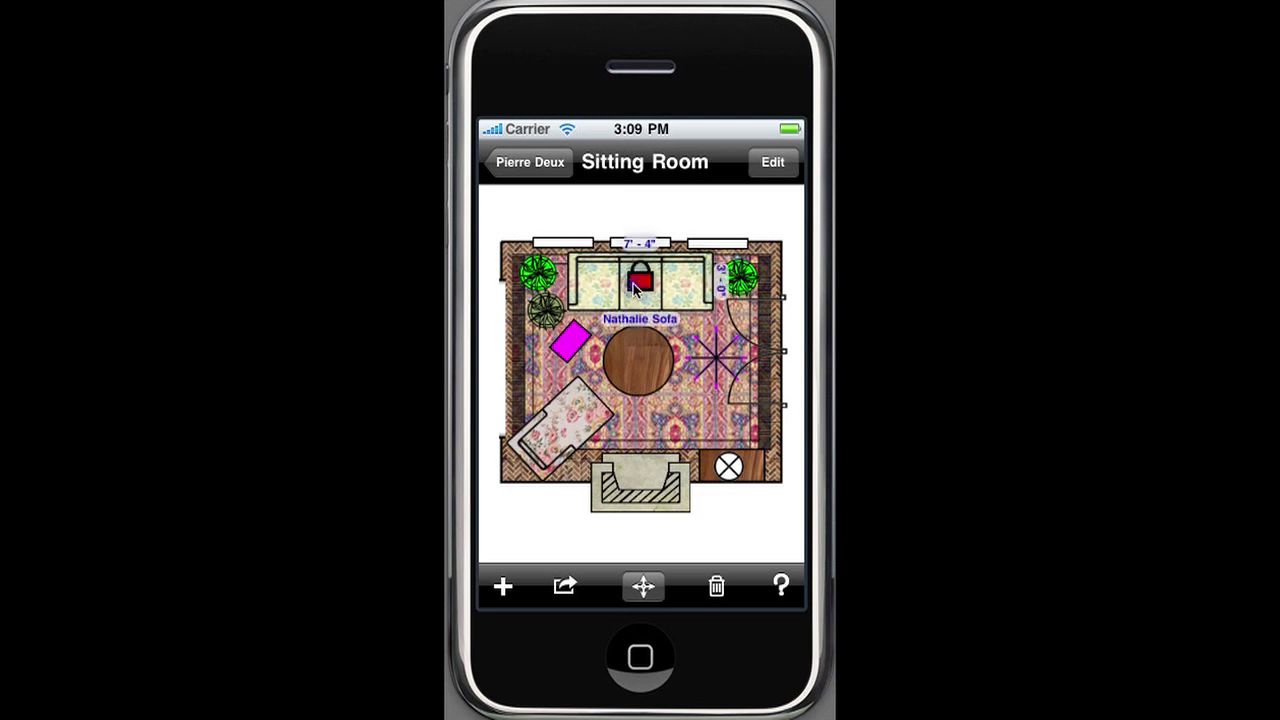
left_click(630, 283)
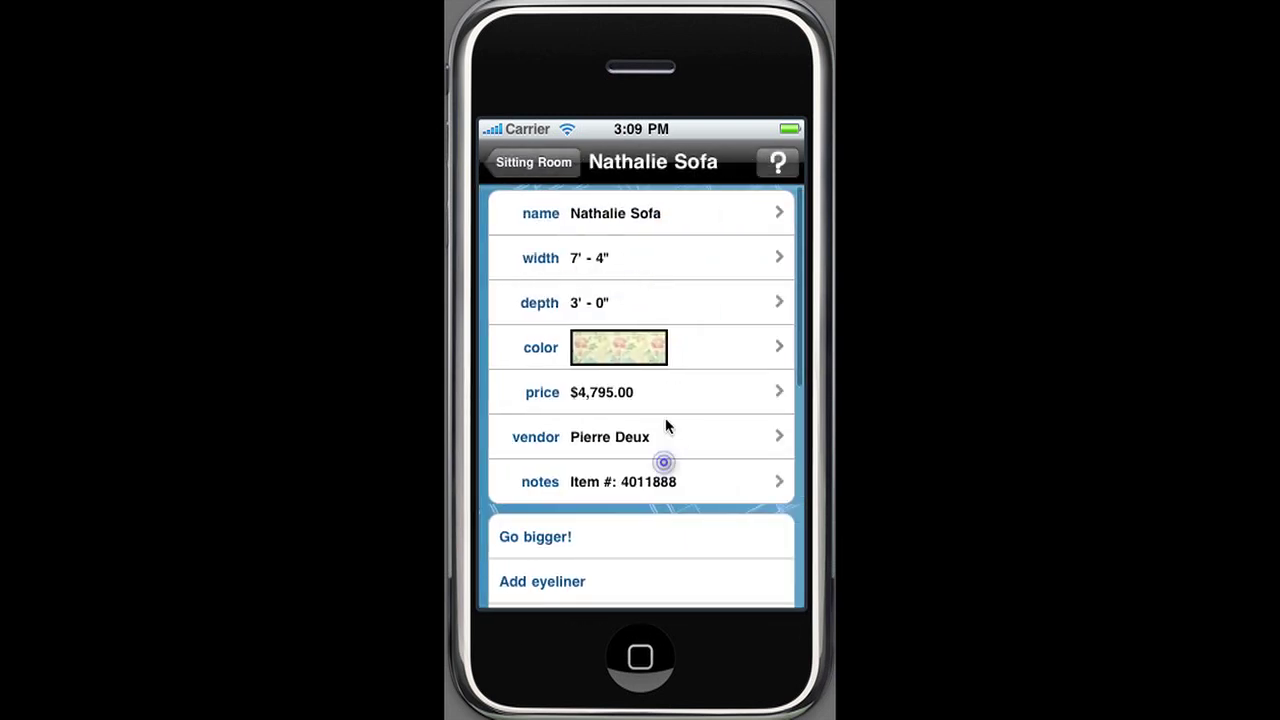
left_click_drag(666, 423, 666, 251)
left_click_drag(680, 451, 666, 209)
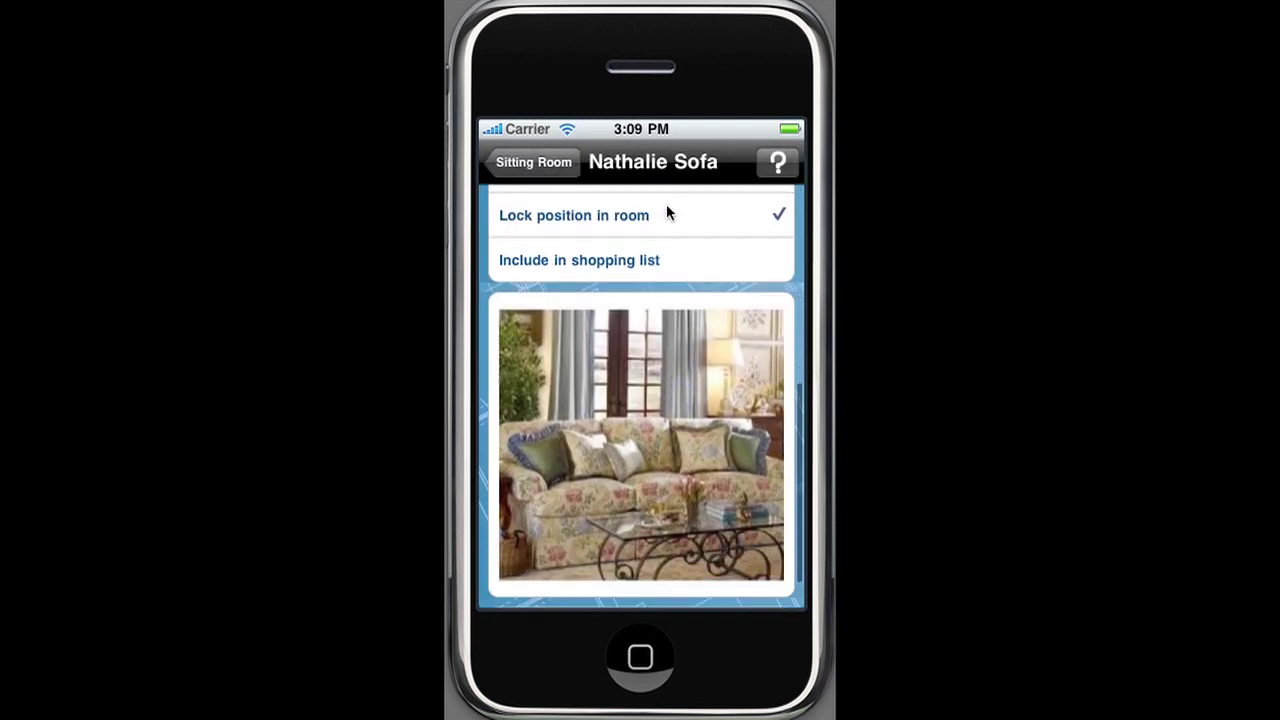
left_click_drag(677, 260, 677, 414)
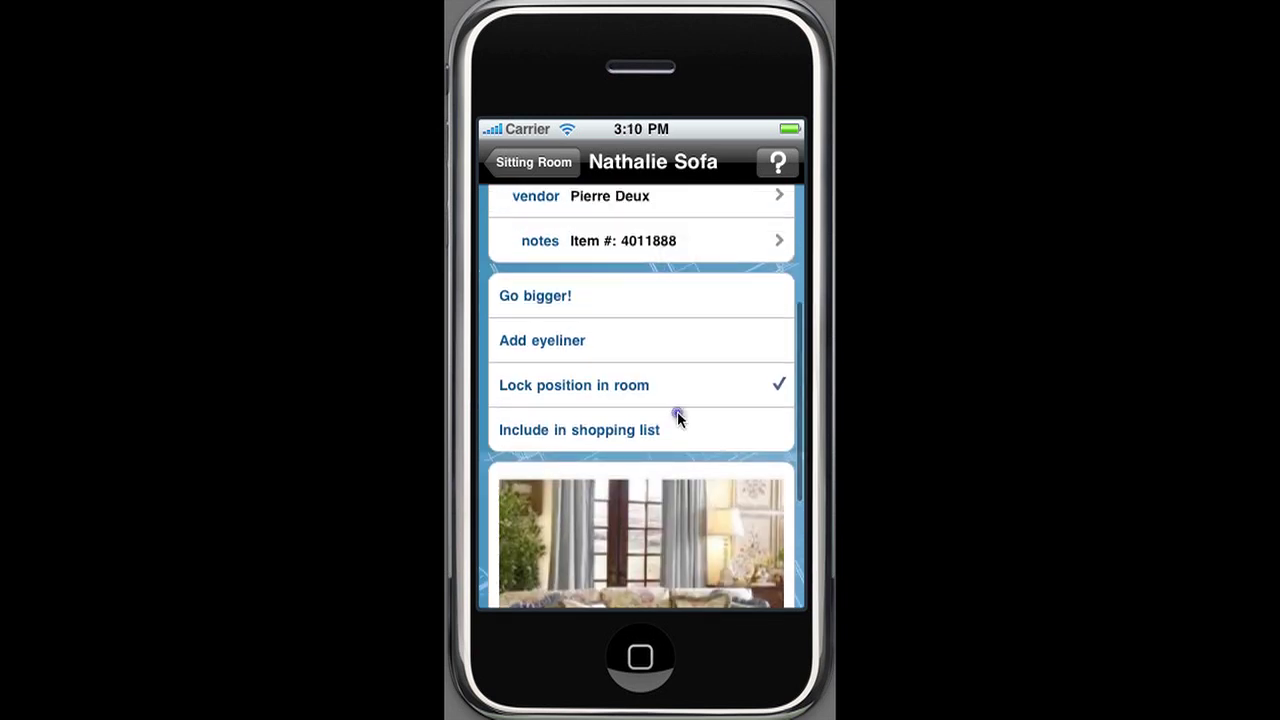
left_click(722, 434)
Go back through the Sitting Room and Pierre Deux room list to the floor plans
left_click(561, 172)
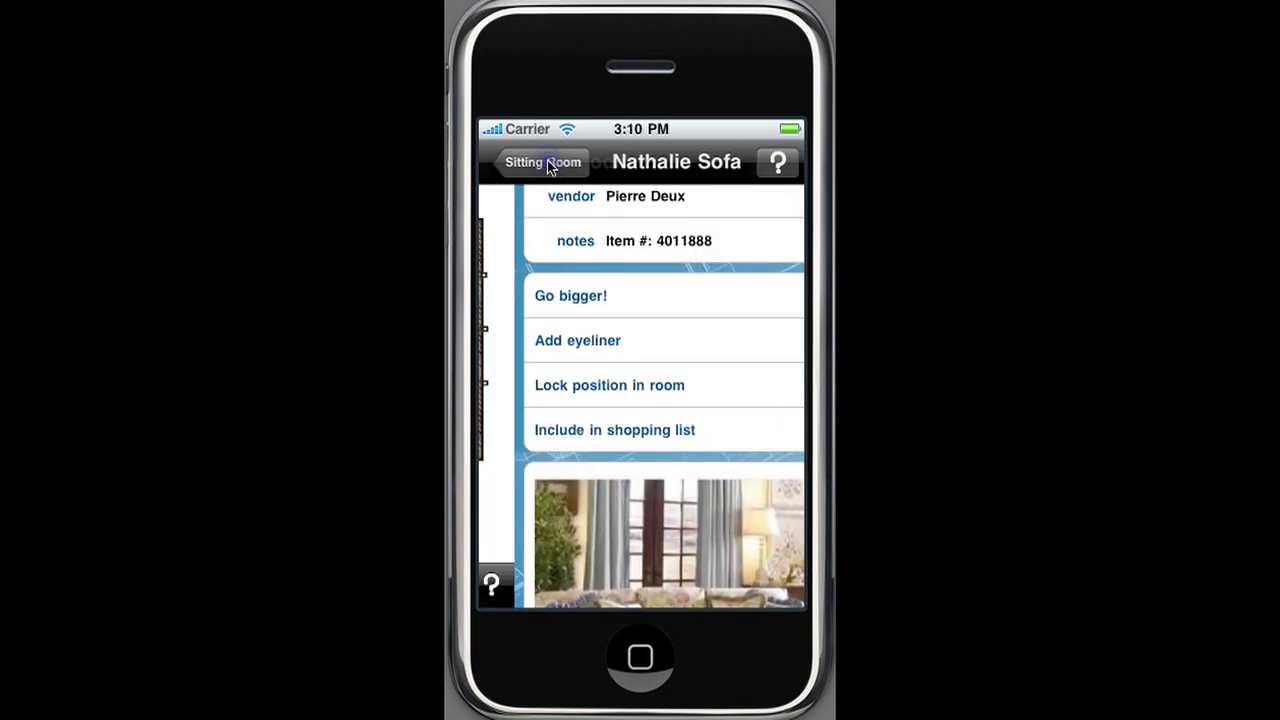
left_click(510, 163)
left_click(506, 163)
Open the Pierre Deux shopping list and draft an email of its items and total
left_click(506, 163)
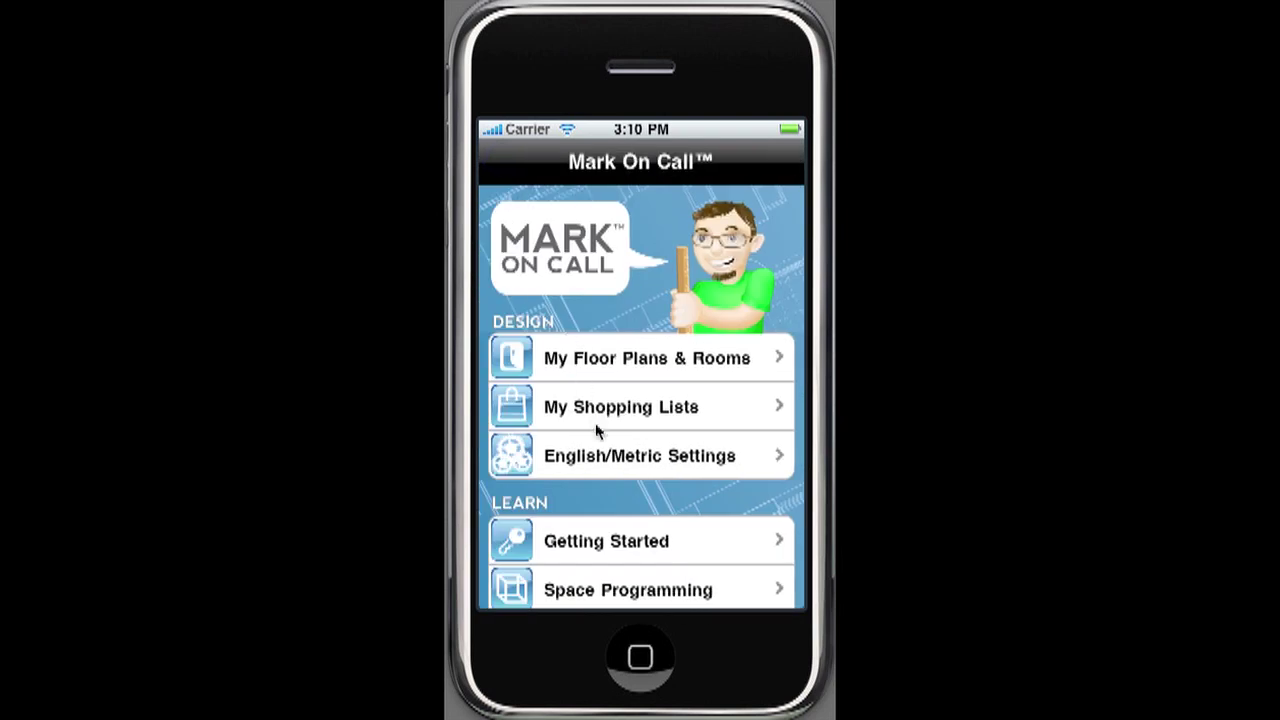
left_click(594, 420)
left_click(610, 208)
left_click_drag(711, 410, 700, 250)
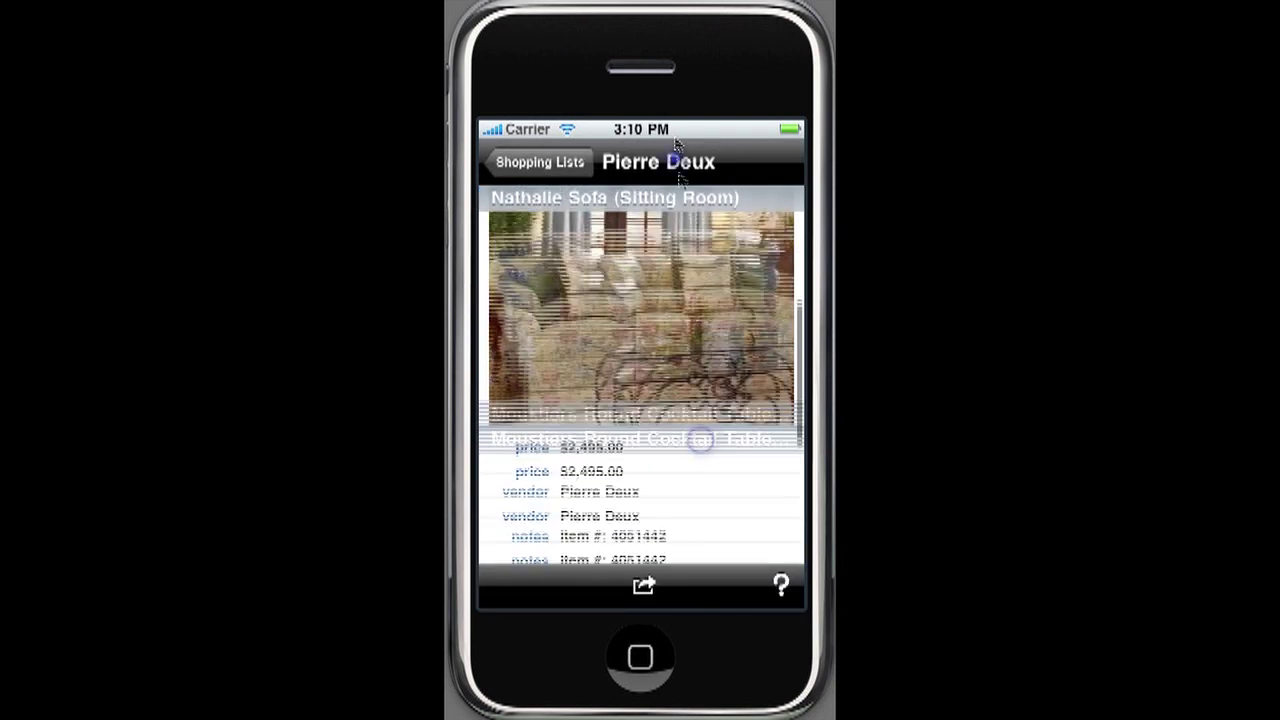
left_click(648, 585)
scroll(661, 527, "down", 3)
scroll(662, 518, "up", 3)
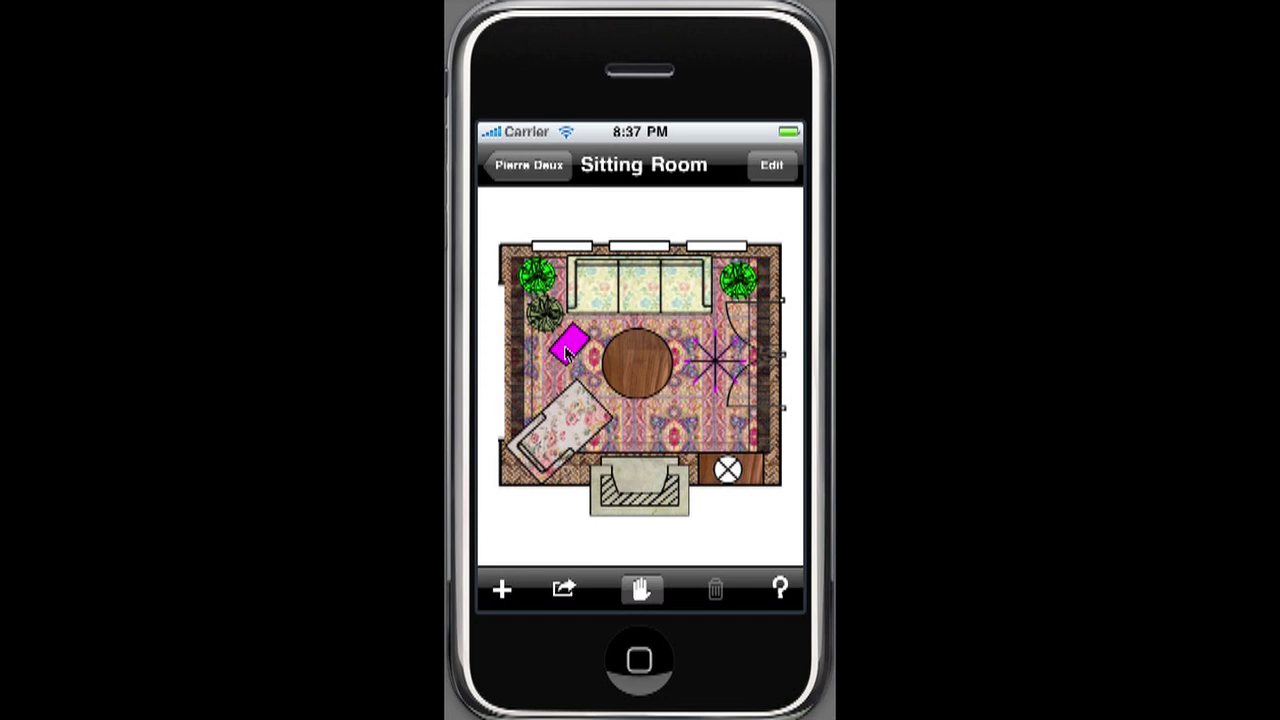
Give the tabouret a custom pink colour from the wheel with adjusted brightness
left_click(567, 347)
left_click(567, 351)
left_click_drag(766, 449, 590, 450)
left_click(671, 165)
left_click_drag(625, 335, 597, 421)
left_click(680, 458)
mouse_move(720, 526)
left_mouse_down()
mouse_move(560, 526)
mouse_move(718, 530)
left_mouse_up()
left_click(508, 589)
left_click(528, 165)
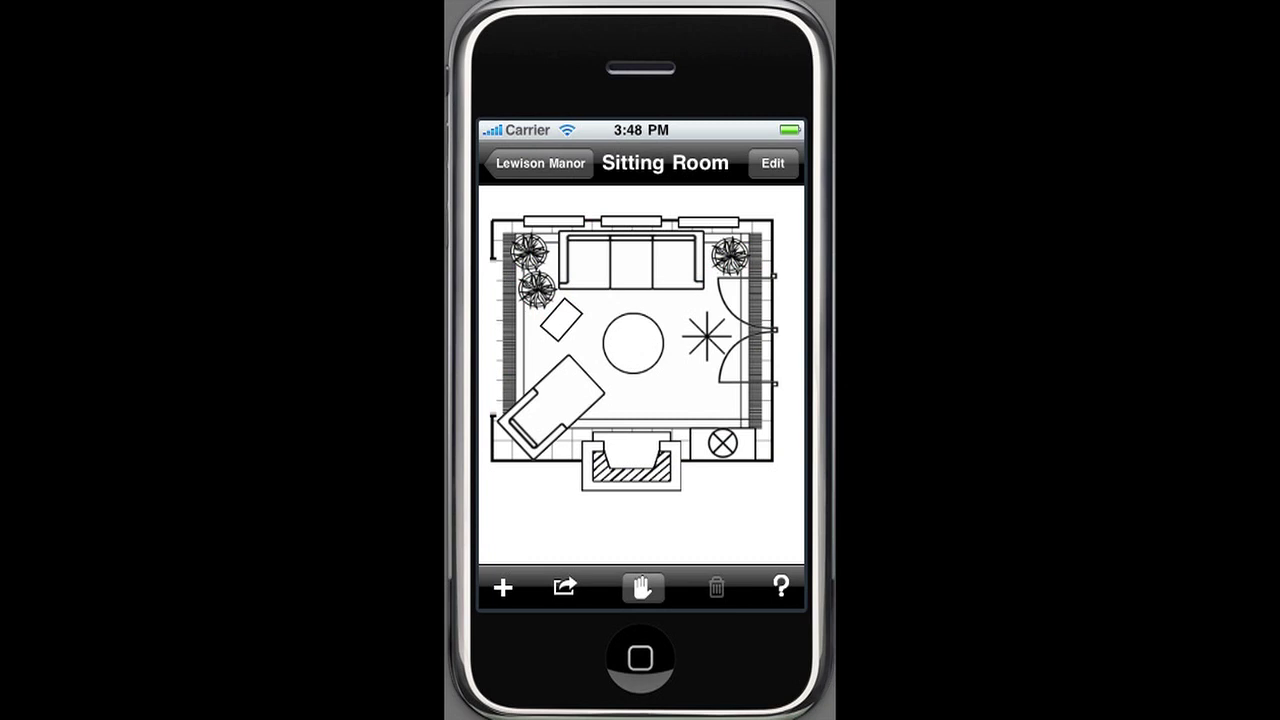
Show the Nathalie Sofa's colour choices
left_click(623, 267)
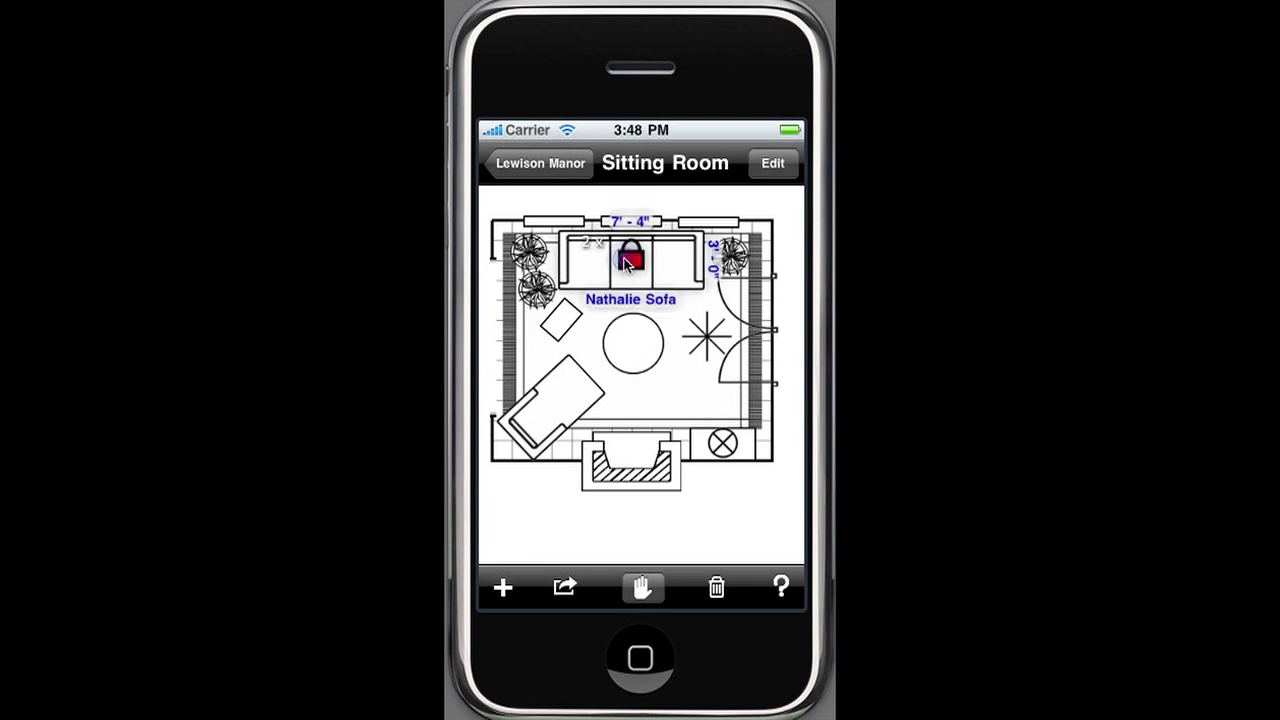
left_click(623, 270)
left_click(637, 341)
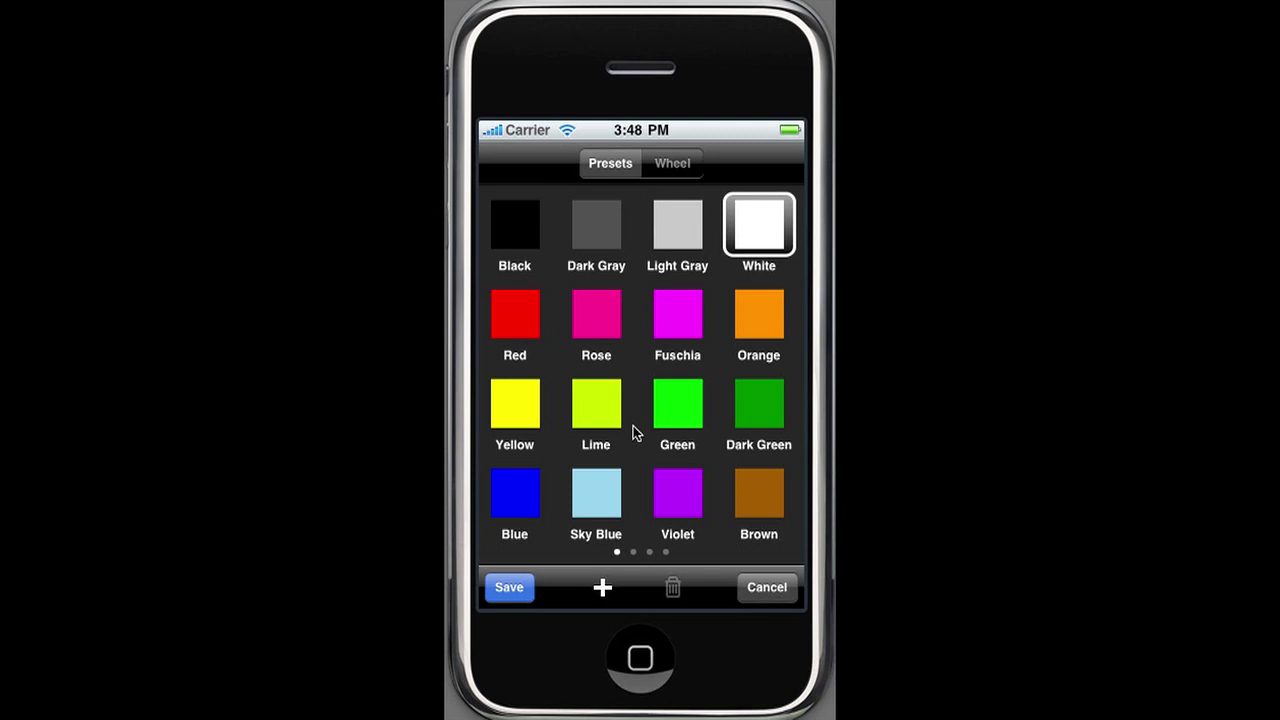
Fill the Nathalie Sofa with the enlarged yellow fruit-print photo from Saved Photos
left_click(602, 587)
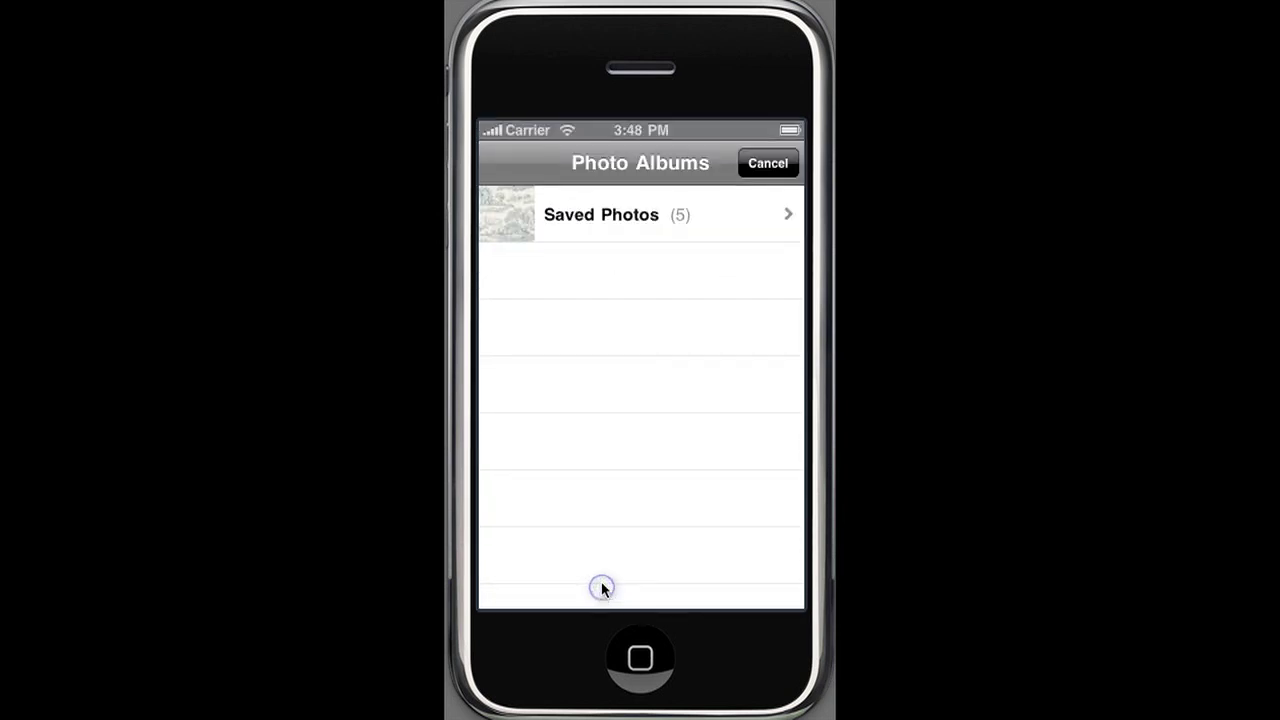
left_click(600, 217)
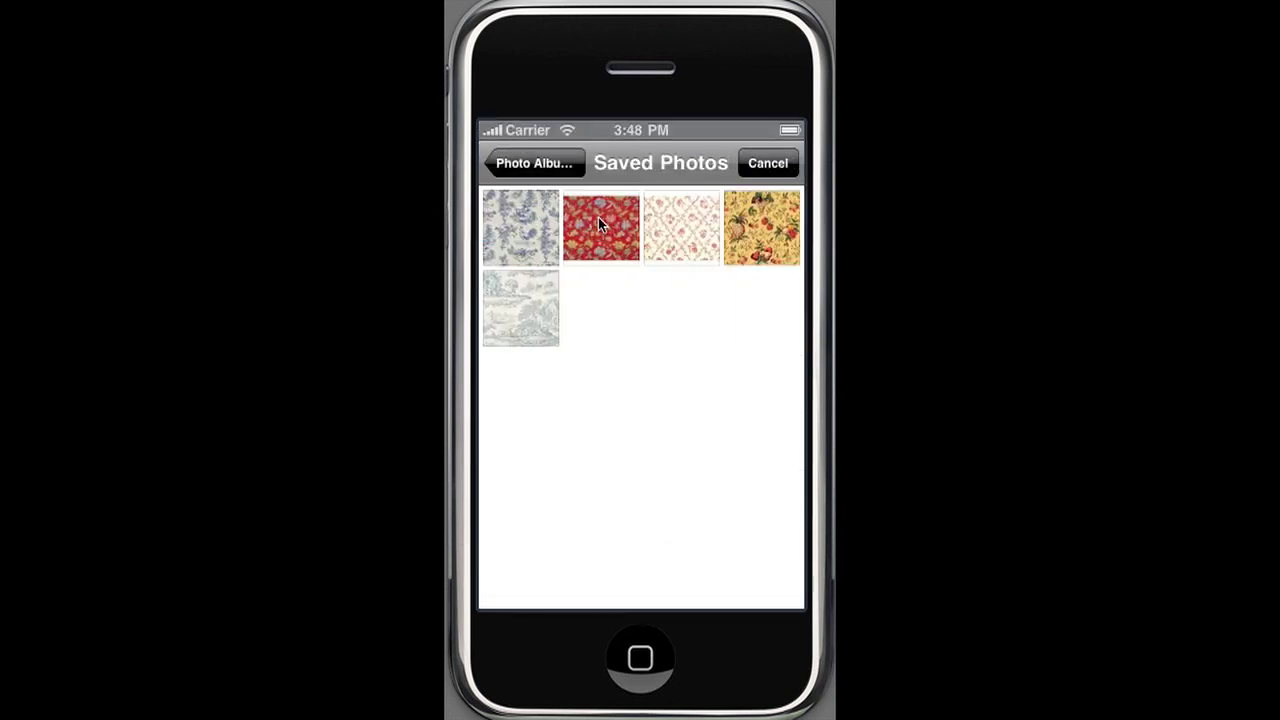
left_click(748, 256)
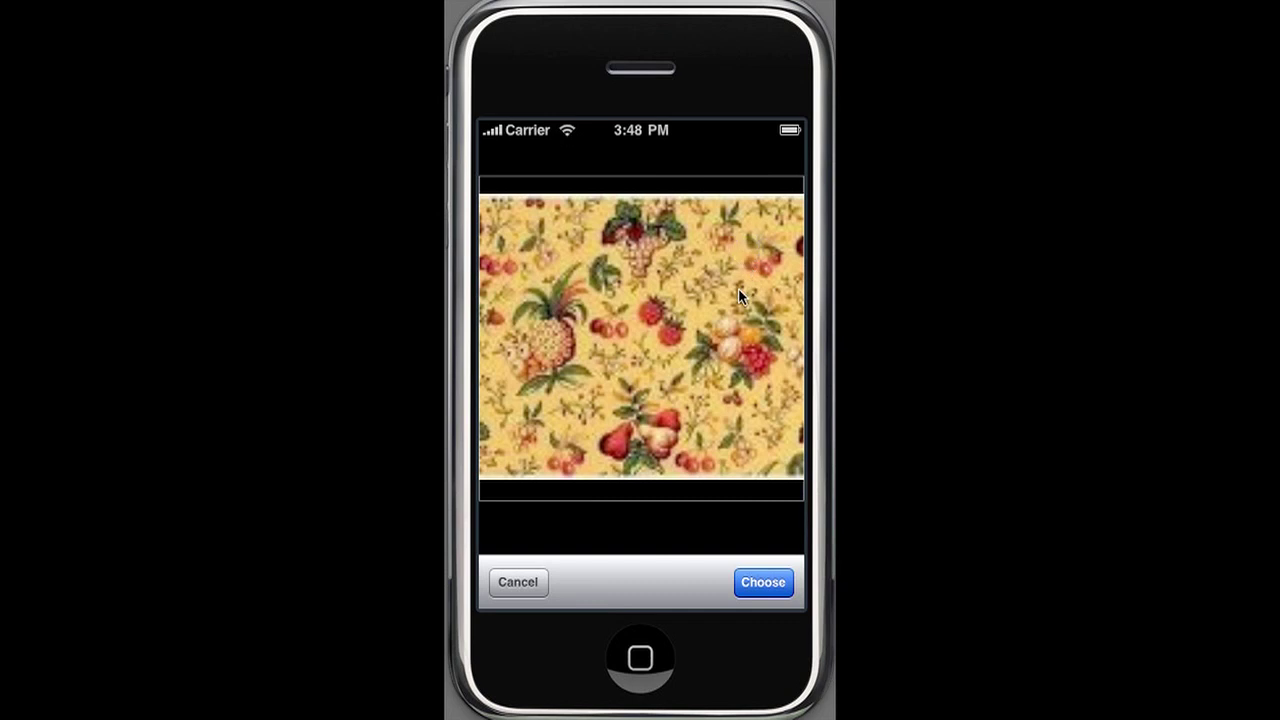
left_click_drag(713, 320, 727, 288)
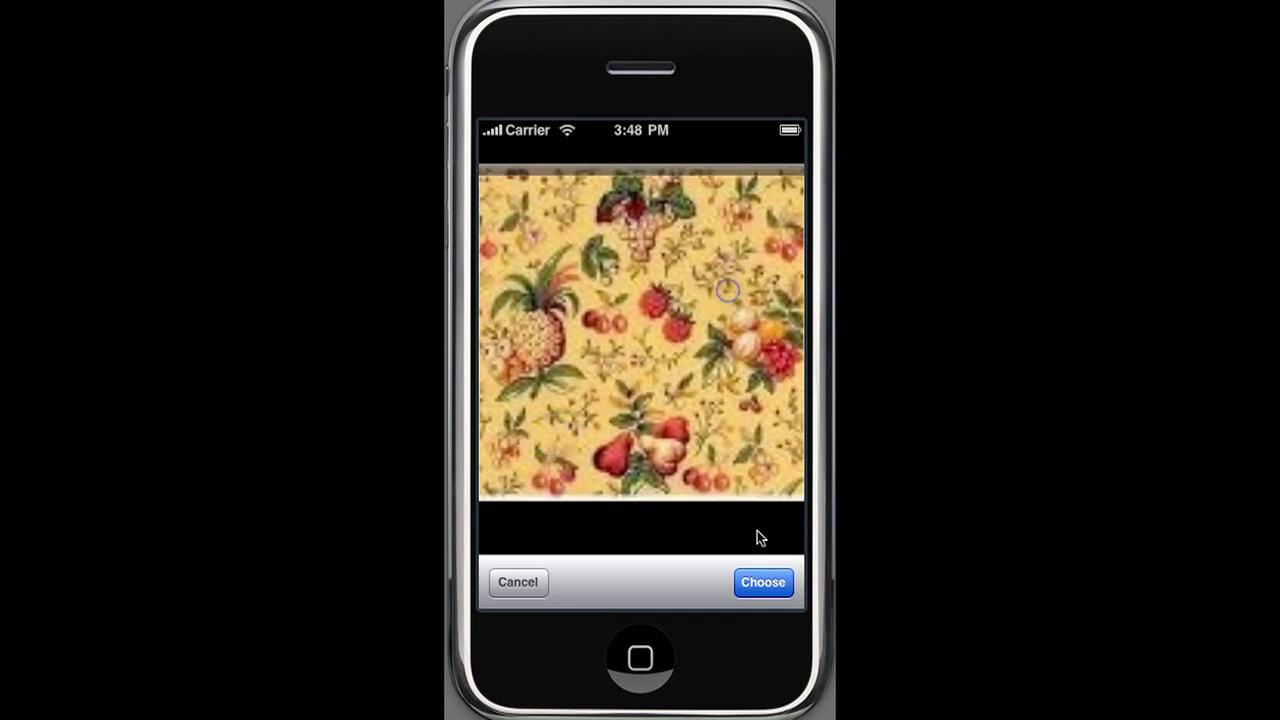
left_click(767, 582)
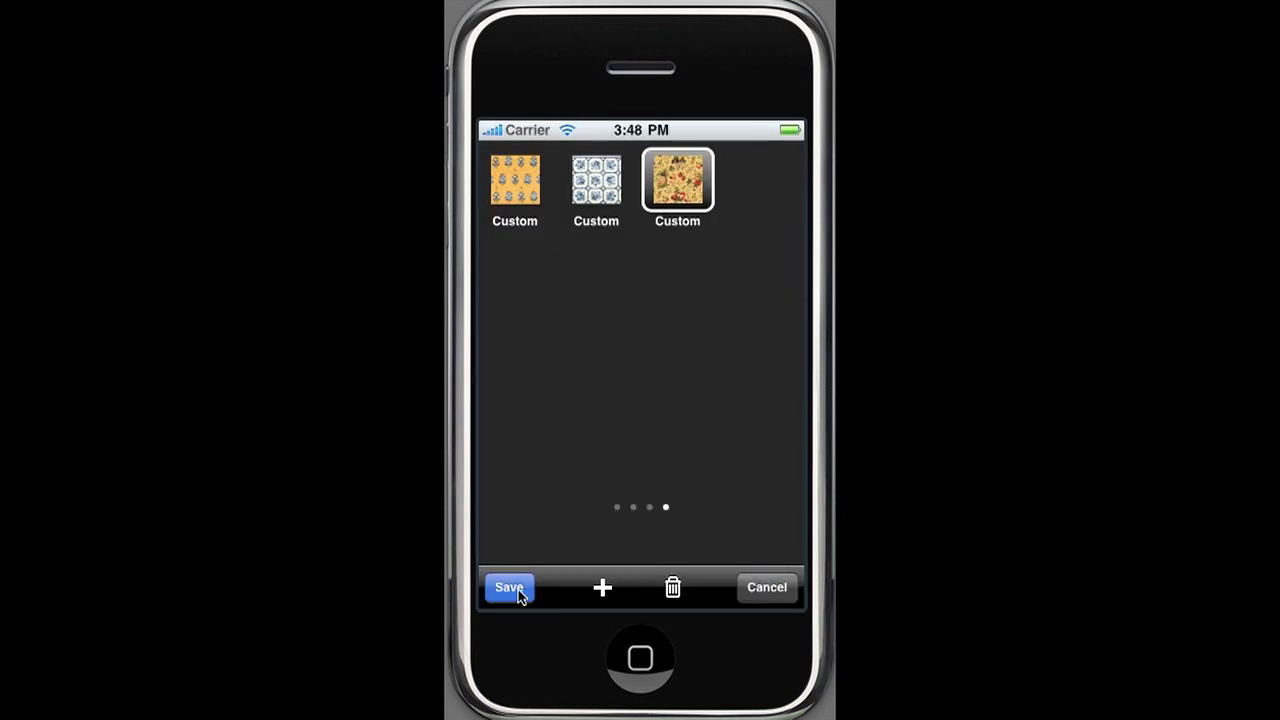
left_click(514, 592)
left_click(521, 166)
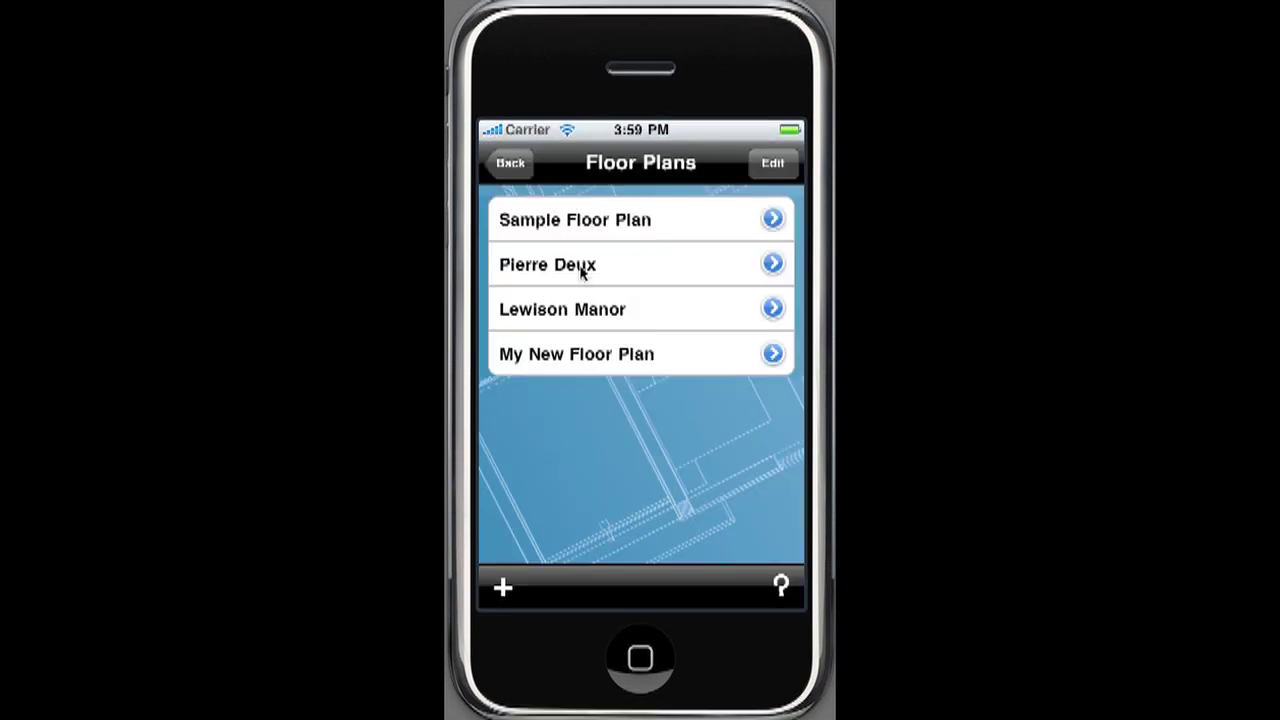
Browse the shared rooms carousel for importing into Pierre Deux
left_click(583, 268)
left_click(628, 586)
left_click(625, 597)
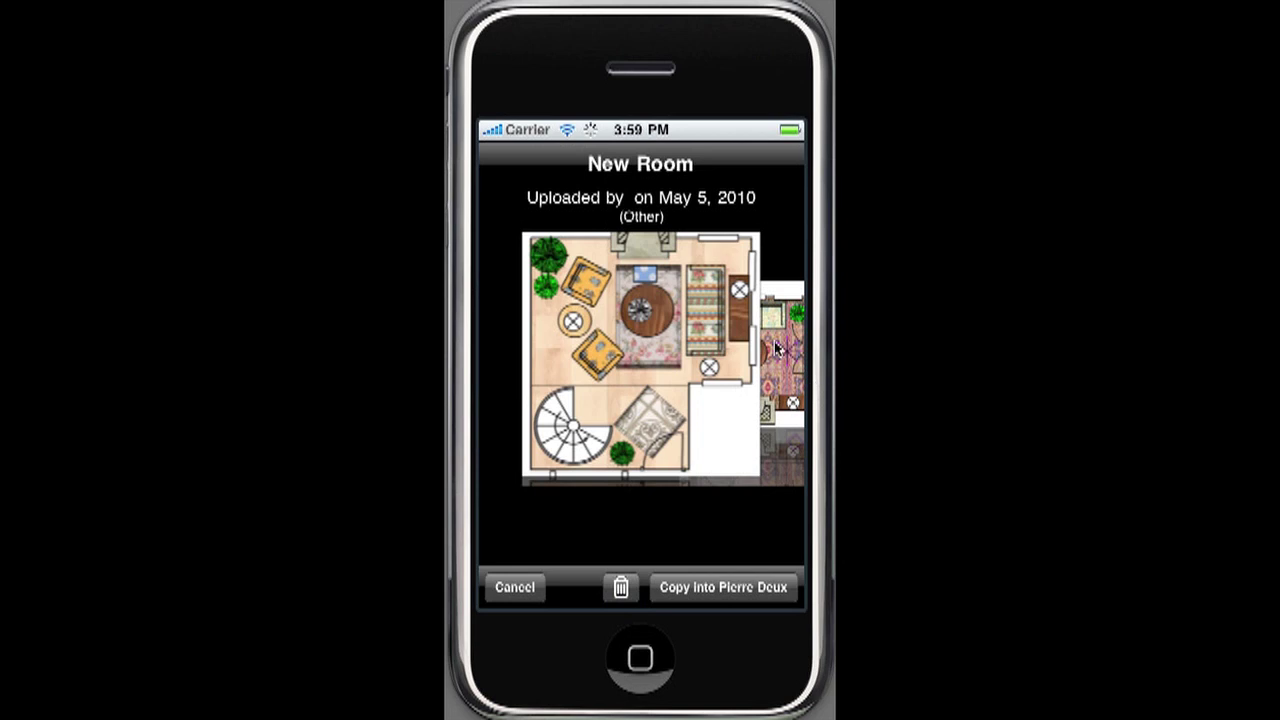
left_click(777, 347)
left_click(777, 347)
left_click(777, 347)
left_click(777, 347)
Copy the shared New Room into Pierre Deux and open its furnished plan
left_click(500, 325)
left_click(500, 325)
left_click(500, 325)
left_click(500, 325)
left_click(740, 587)
left_click(597, 398)
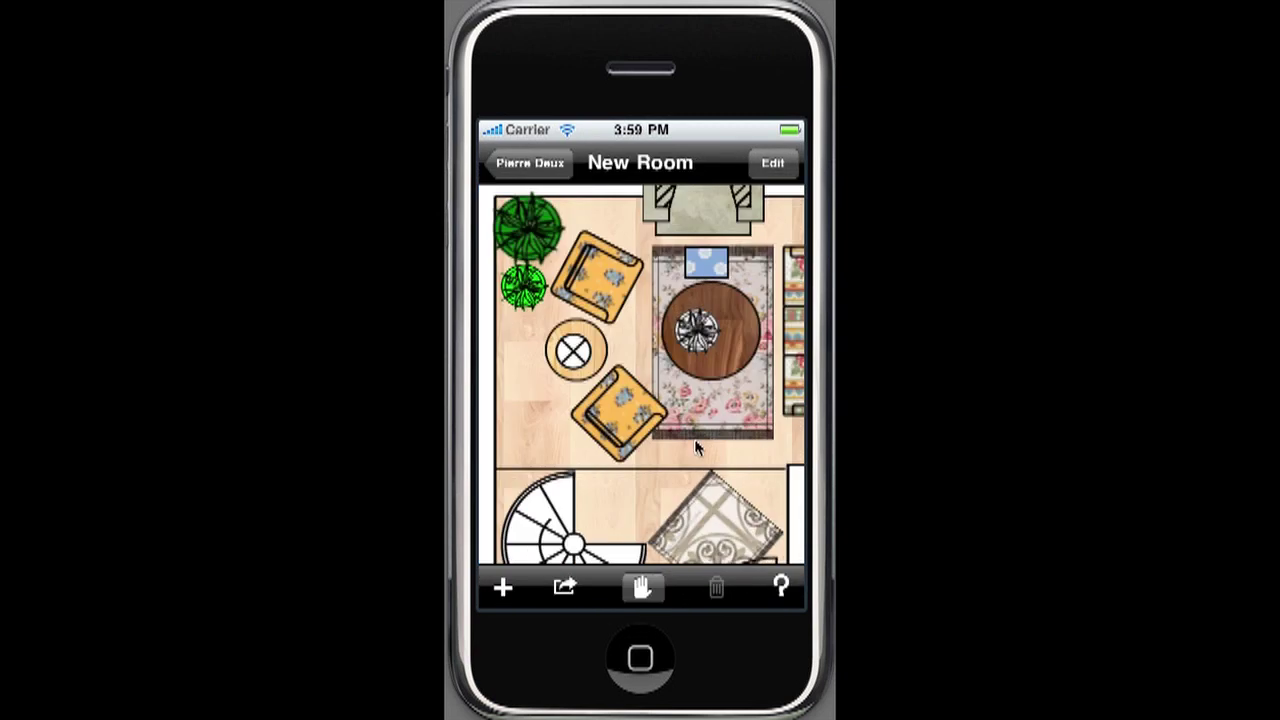